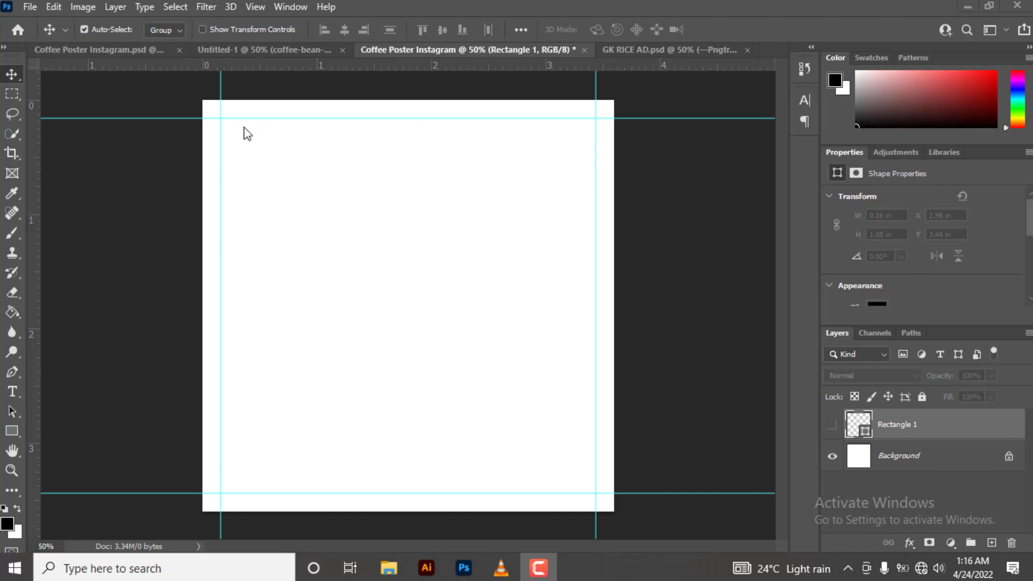
Switch to the Untitled-1 composite with its texture, beans, plank and cup layers
click(271, 49)
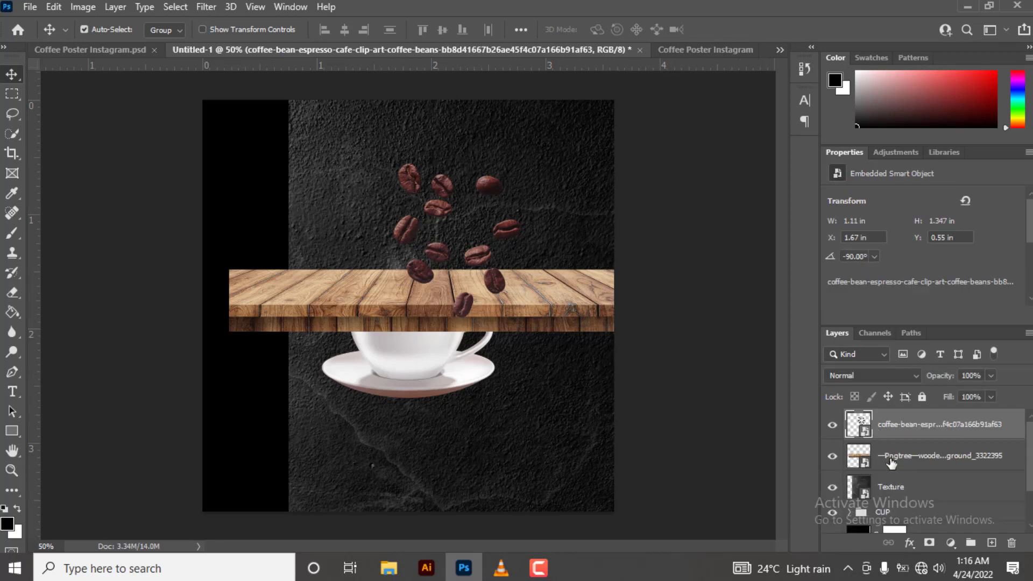
Lower the Pngtree wooden shelf beneath the cup and copy it into Coffee Poster Instagram
click(904, 458)
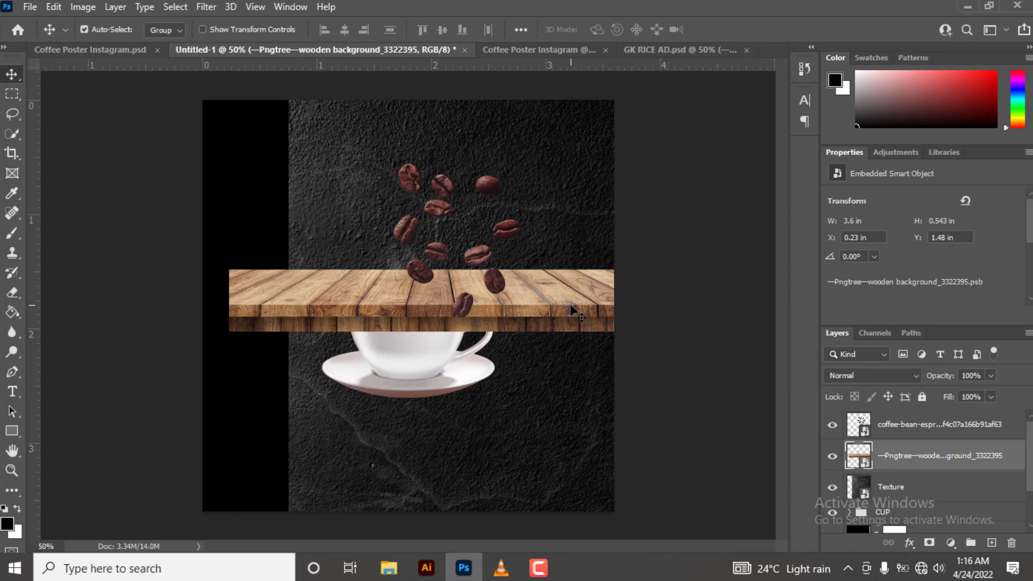
drag(571, 306, 542, 415)
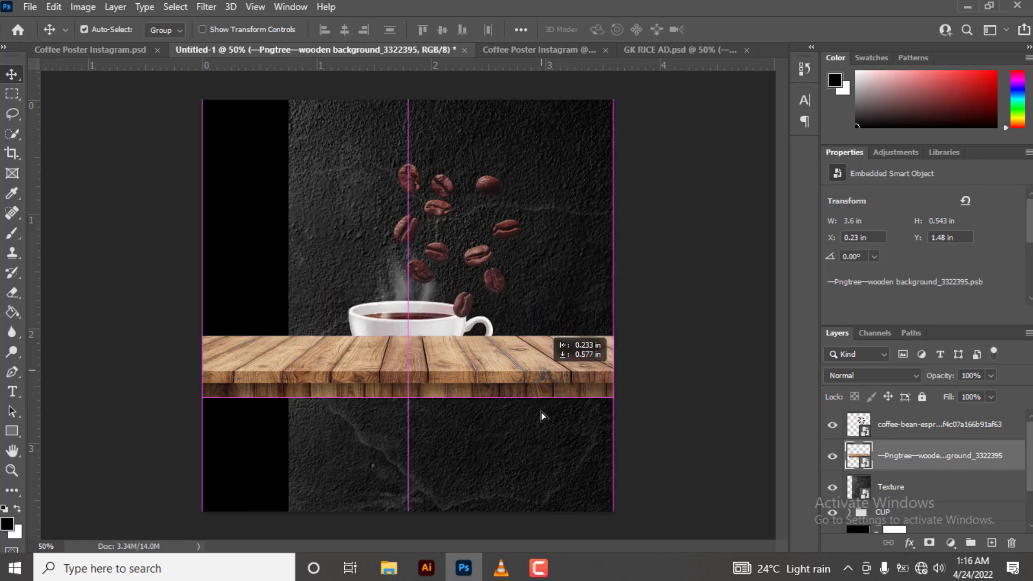
drag(542, 412, 542, 483)
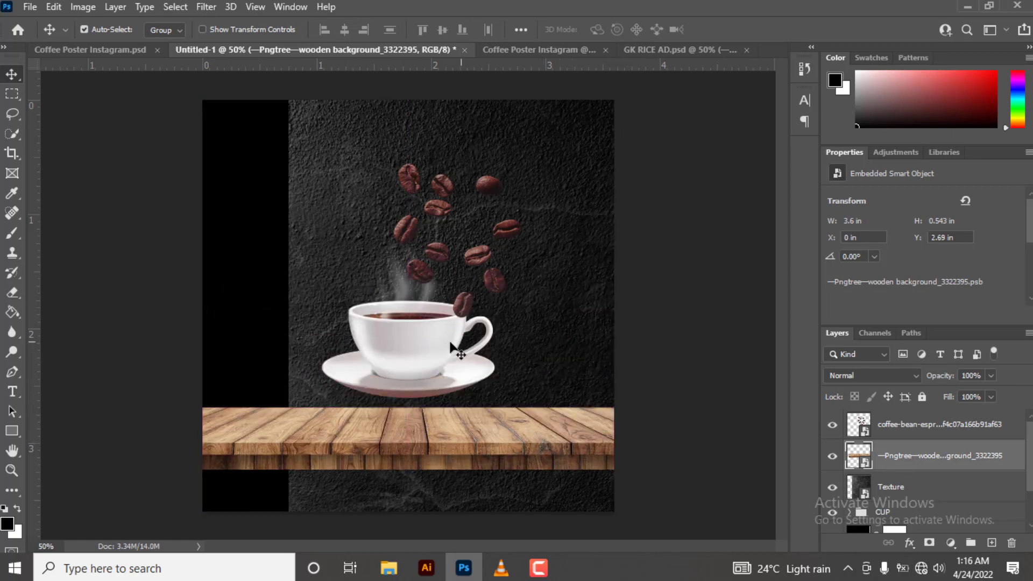
mouse_move(434, 347)
mouse_down()
mouse_move(433, 358)
mouse_move(435, 344)
mouse_up()
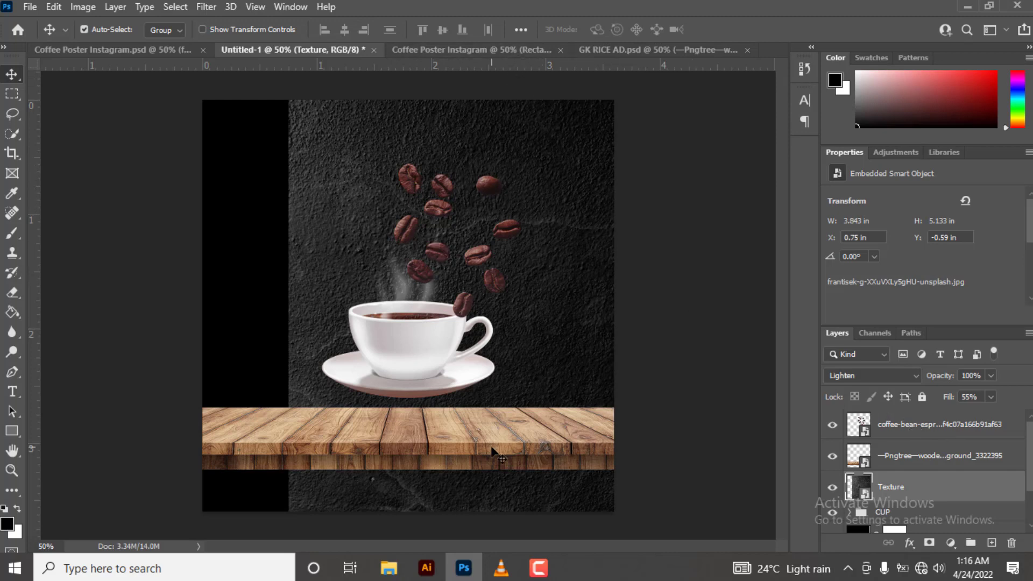
mouse_move(491, 451)
mouse_down()
mouse_move(479, 57)
mouse_move(463, 397)
mouse_up()
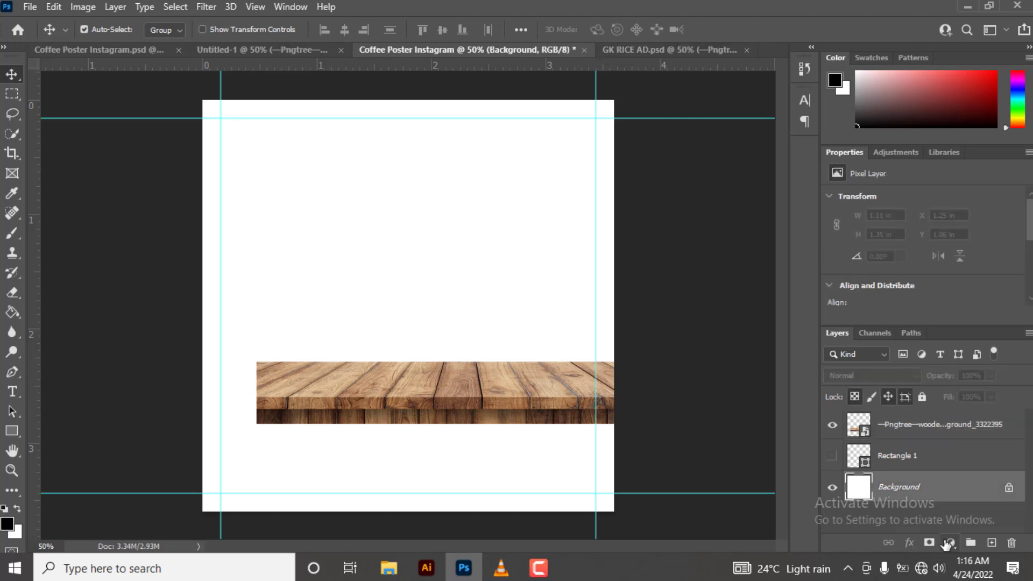
Add a Solid Color fill layer in hex 191919 over the poster background
click(948, 542)
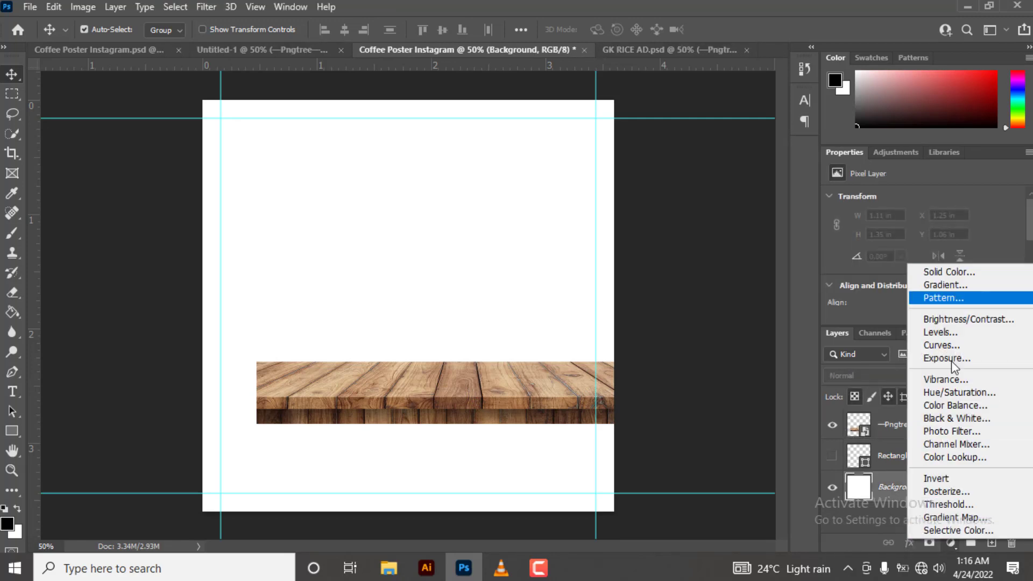
click(943, 271)
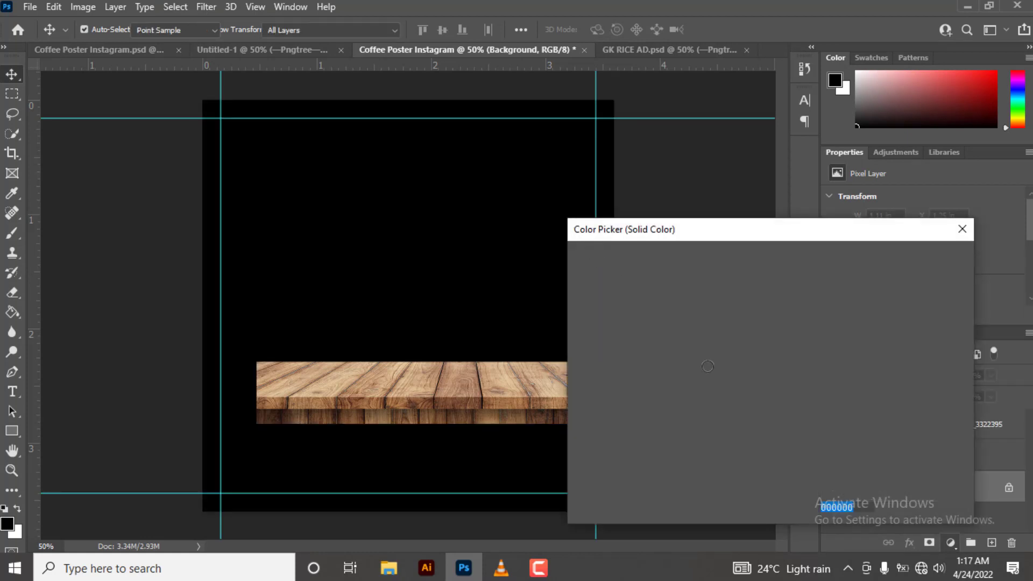
text(1)
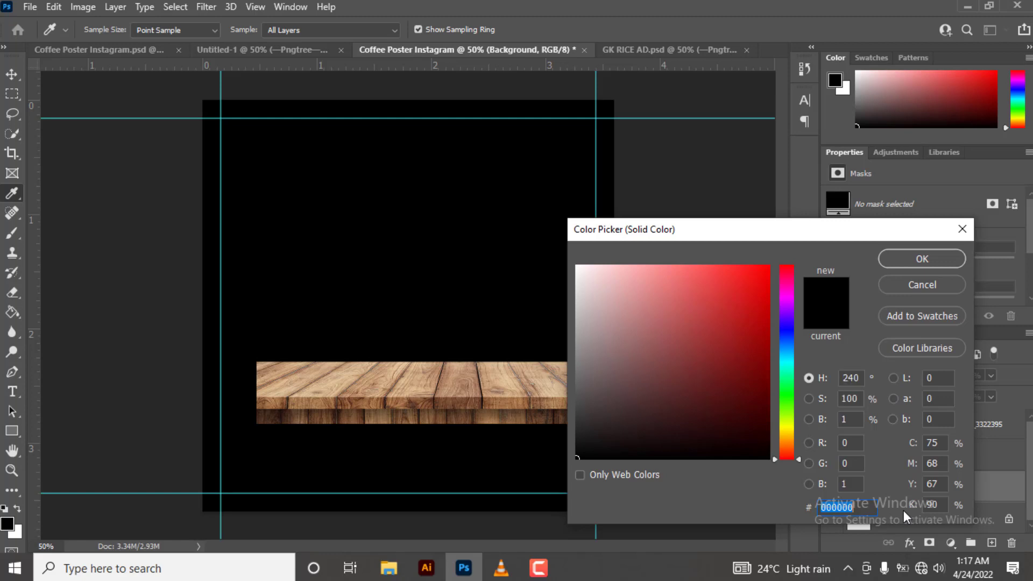
text(9)
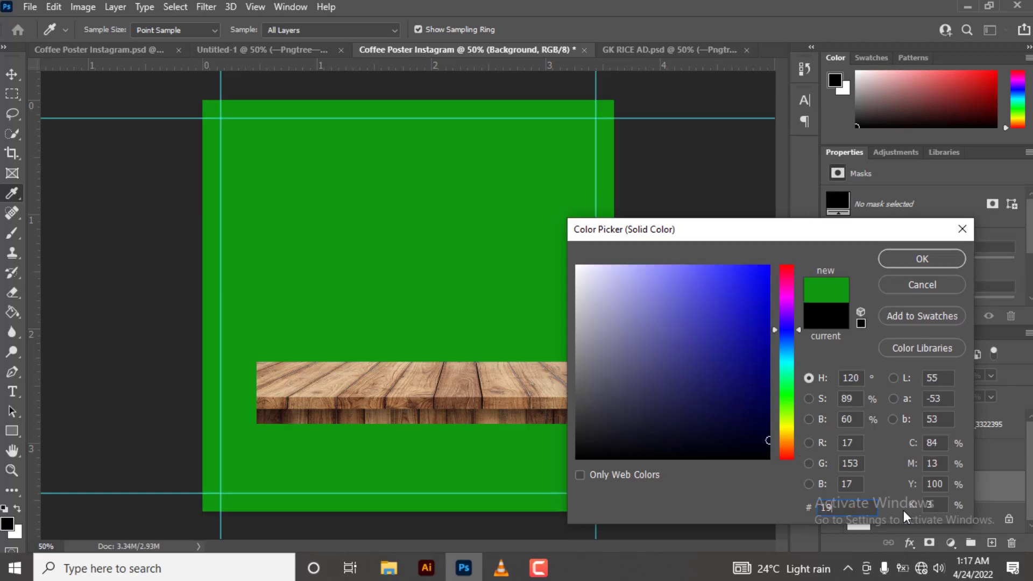
text(19)
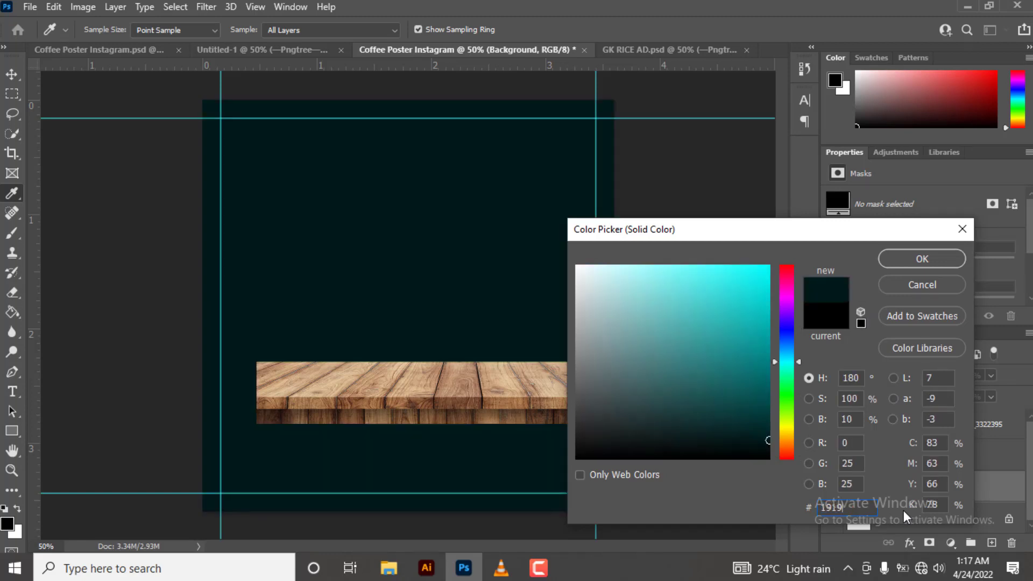
text(19)
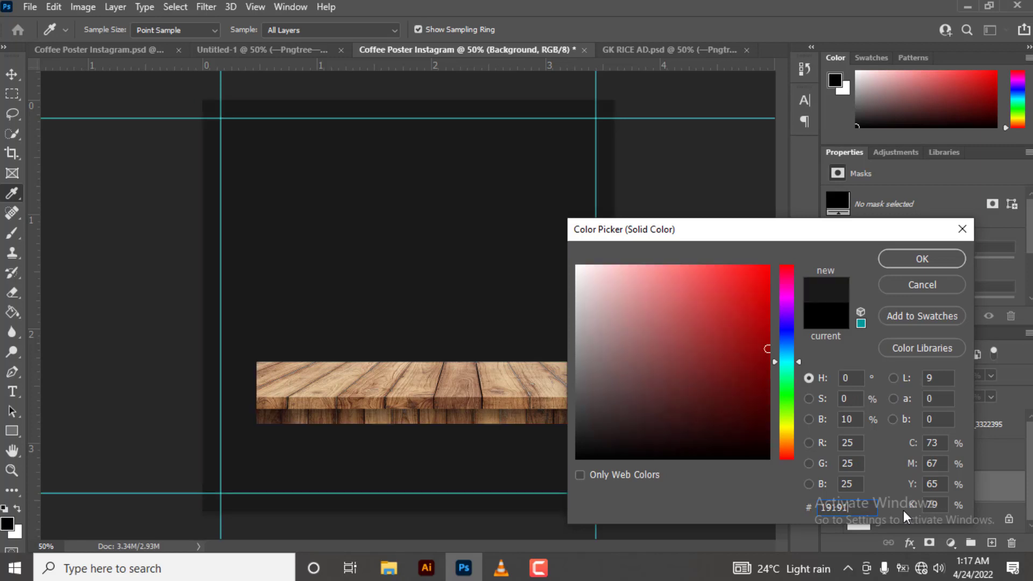
key(Return)
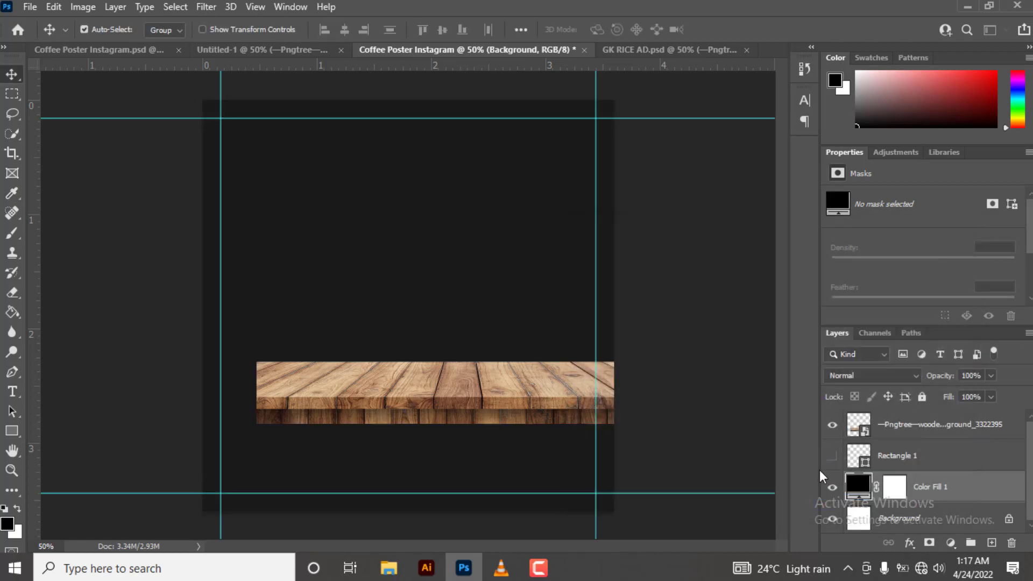
Align the wooden shelf along the poster's bottom edge, then go back to Untitled-1
click(518, 400)
drag(485, 420, 464, 481)
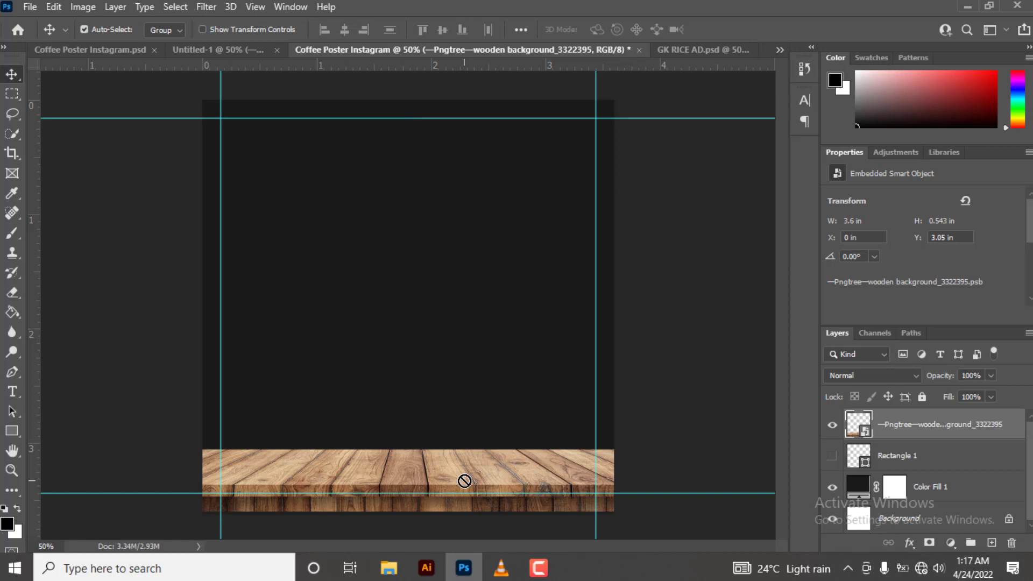
key(shift+Down)
key(shift+Down)
key(shift+Down)
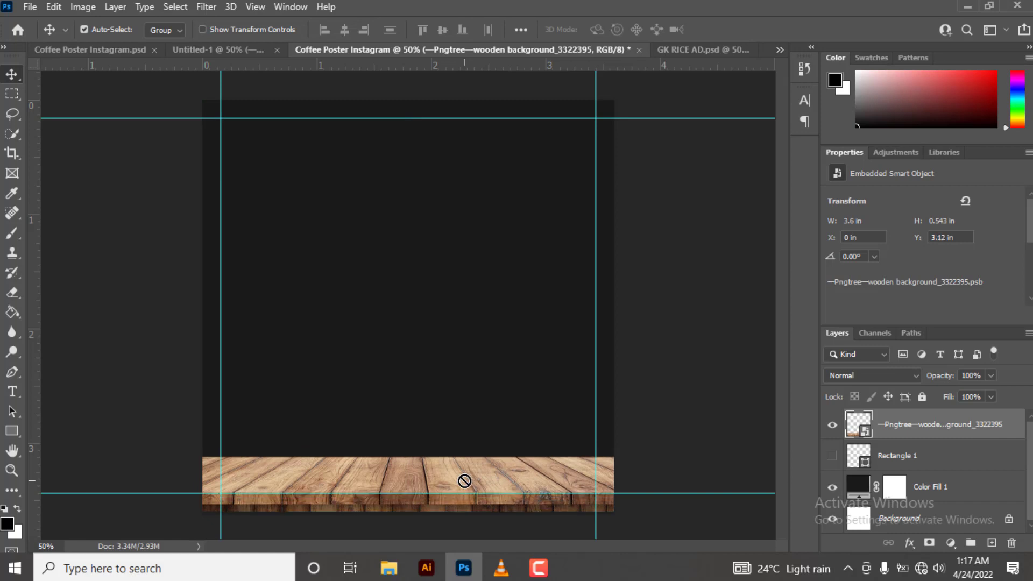
key(Up)
key(Up)
key(Up)
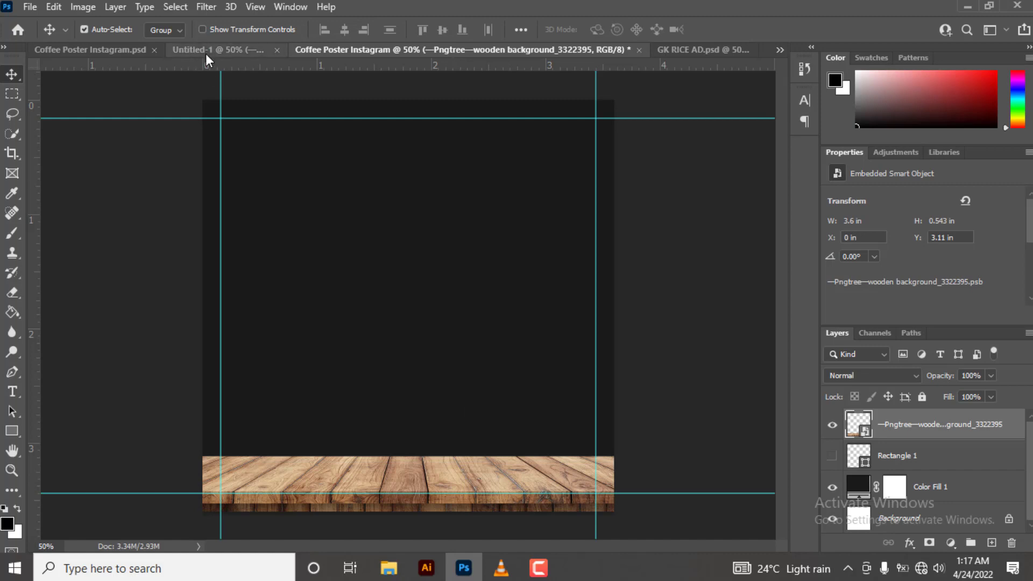
drag(351, 323, 377, 331)
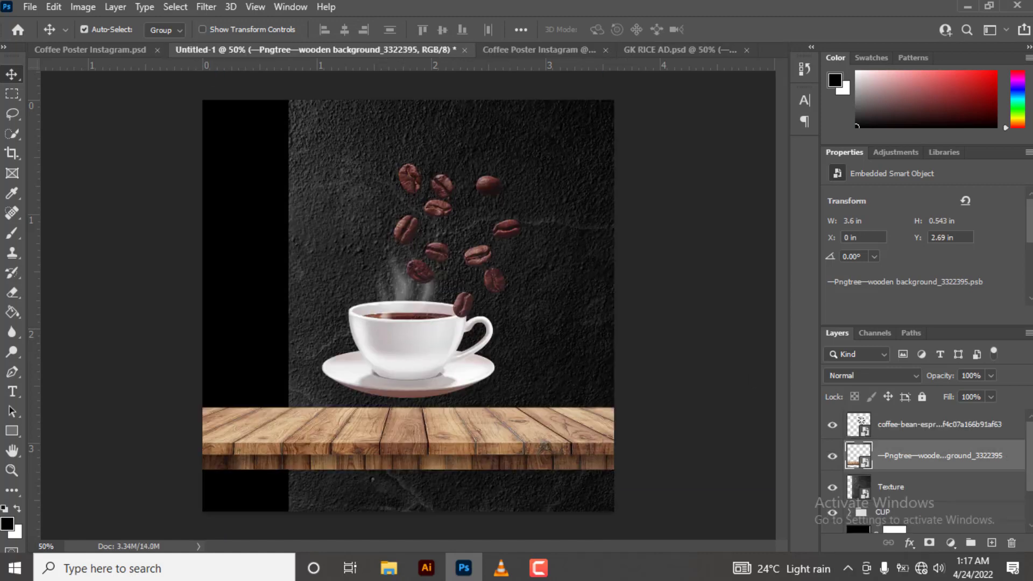
Copy the CUP group from Untitled-1 onto the Coffee Poster Instagram canvas
scroll(915, 452, down, 2)
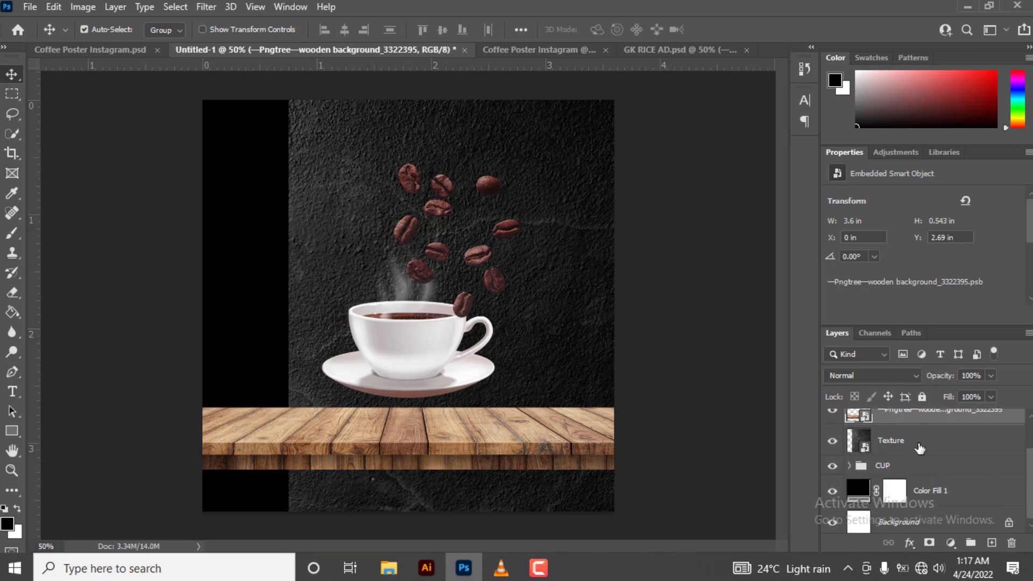
click(898, 466)
drag(897, 467, 516, 51)
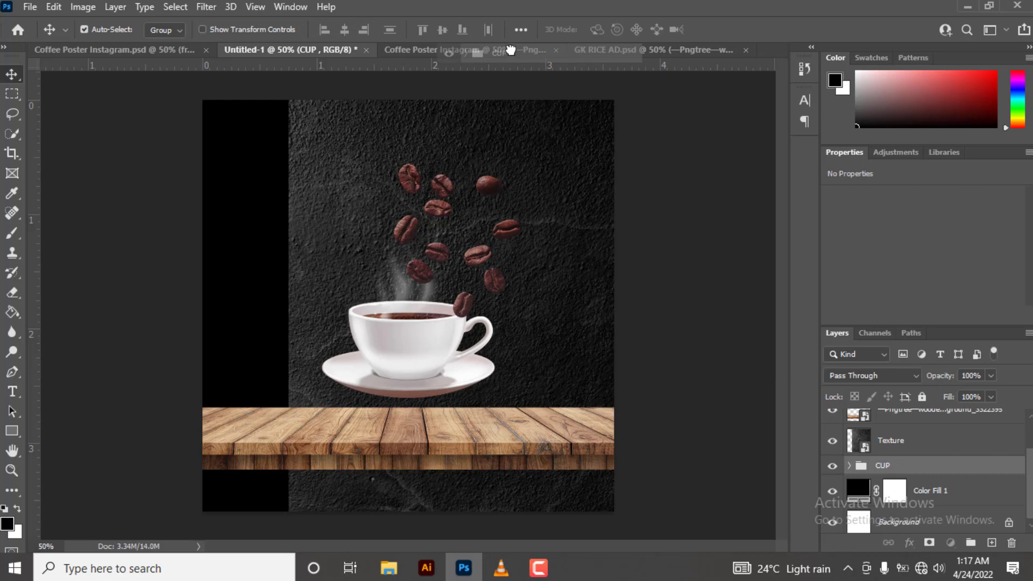
drag(510, 50, 423, 280)
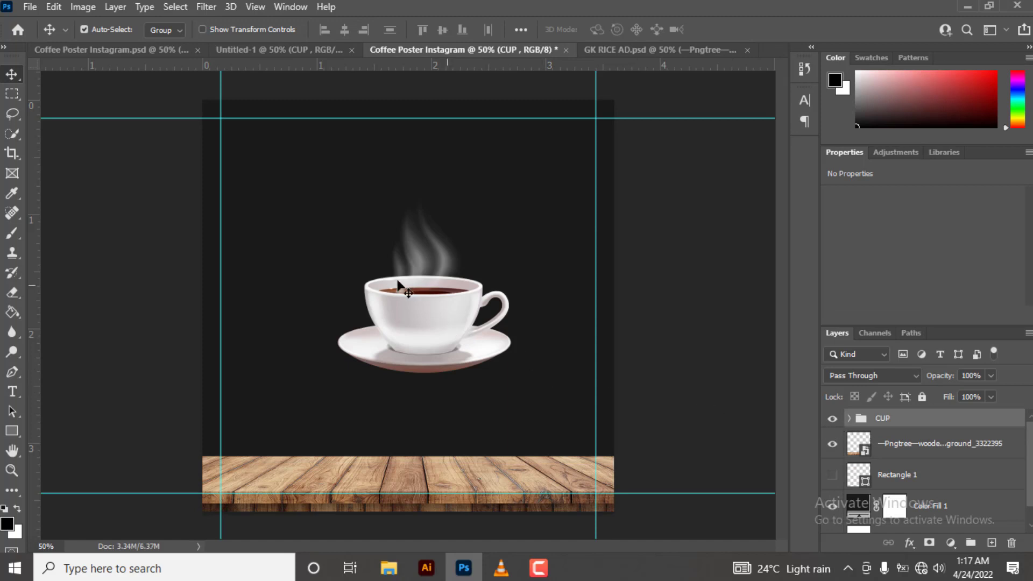
Centre the cup horizontally and vertically on the canvas, then lower it onto the shelf
key(ctrl)
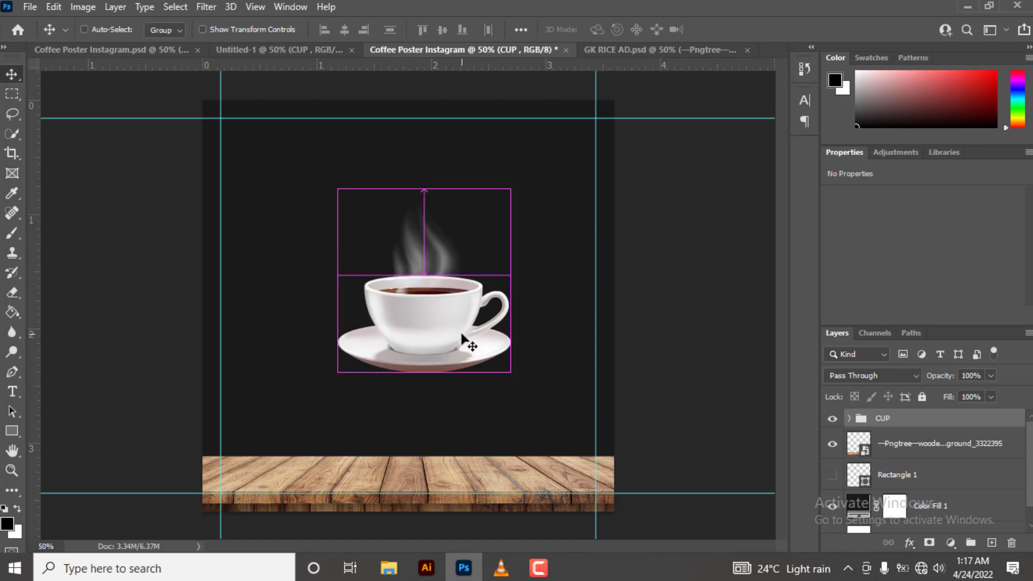
key(ctrl+a)
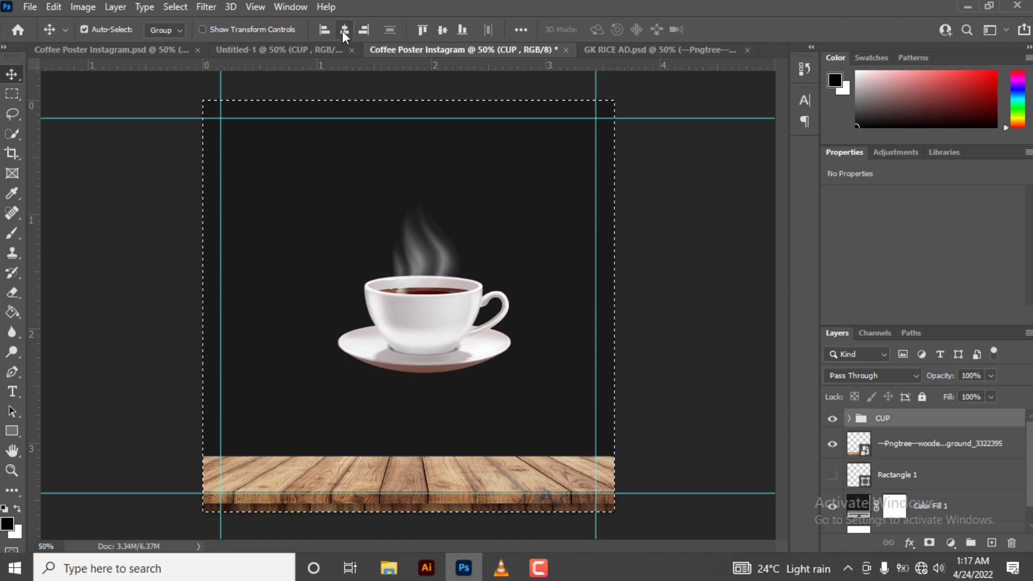
click(345, 30)
click(443, 31)
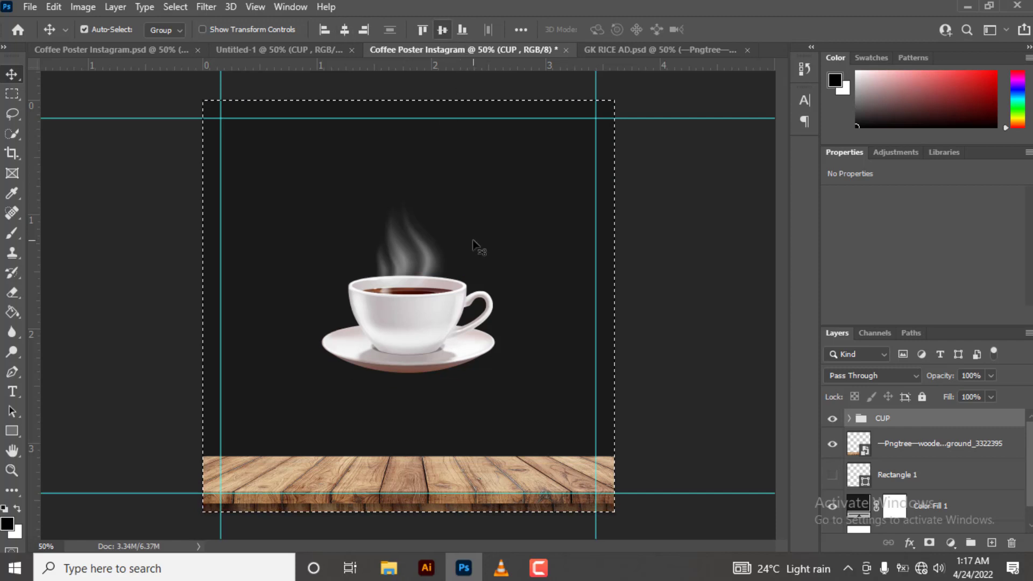
key(ctrl)
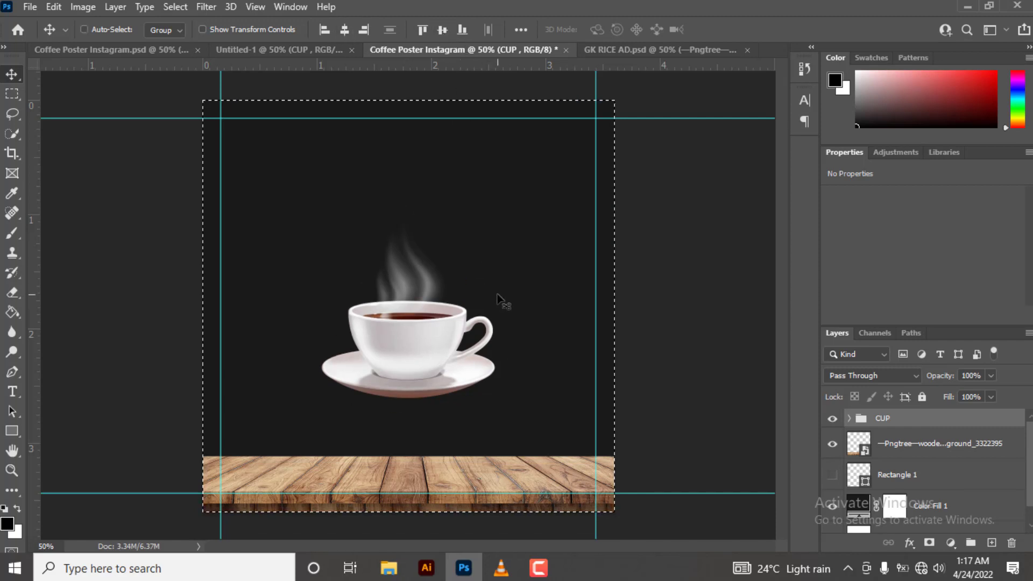
key(ctrl+d)
key(shift+Down)
key(shift+Down)
key(shift+Down)
key(shift+Down)
key(shift+Down)
key(shift+Down)
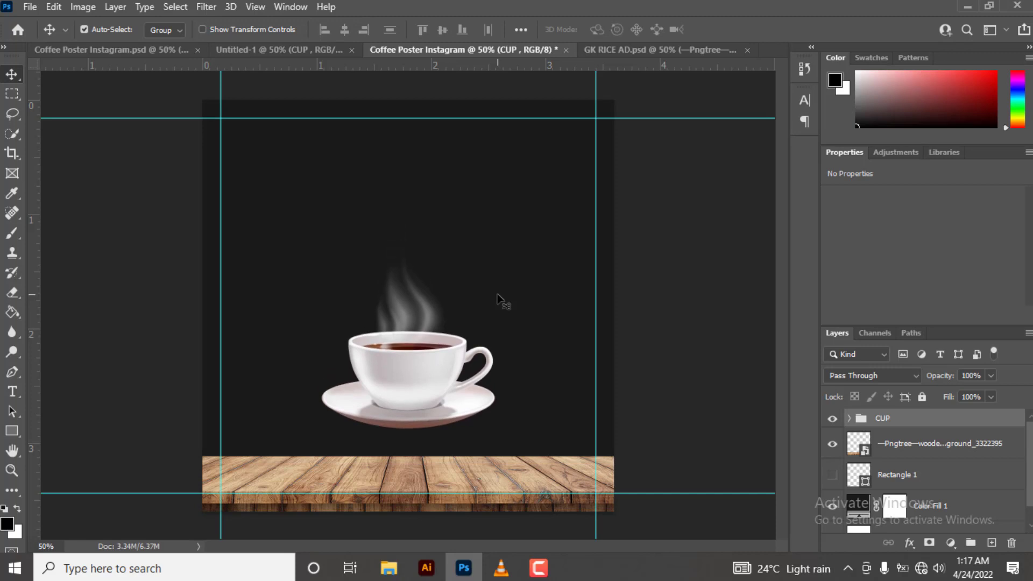
key(shift+Down)
key(shift+Down)
key(shift+Down)
key(shift+Down)
key(shift+Down)
key(shift+Down)
key(shift+Down)
key(shift+Down)
key(shift+Down)
key(shift+Down)
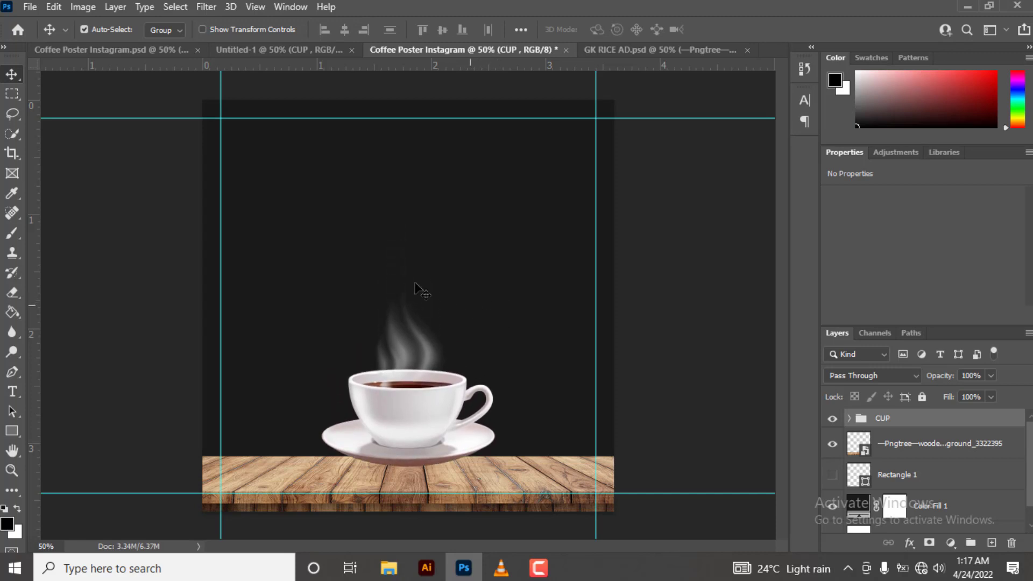
Copy the coffee-bean layer from Untitled-1 into the poster and centre it horizontally
click(295, 56)
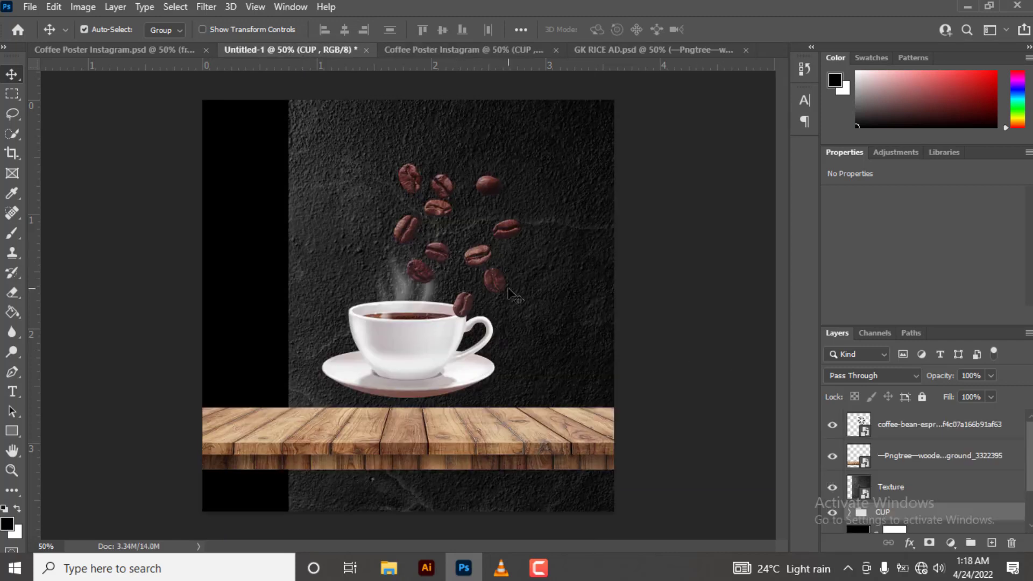
mouse_move(888, 426)
mouse_down()
mouse_move(677, 77)
mouse_move(688, 53)
mouse_move(461, 261)
mouse_up()
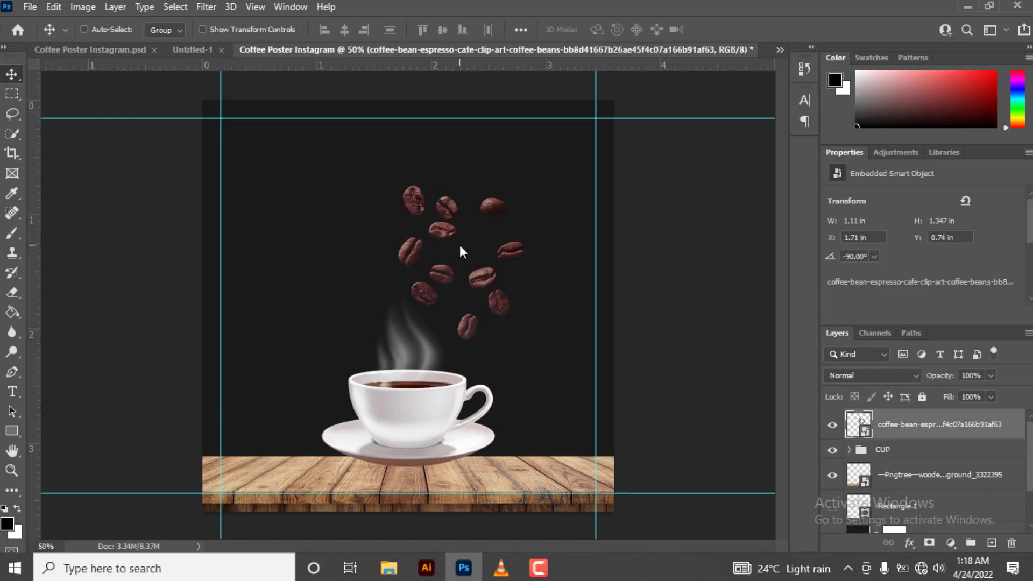
key(ctrl+a)
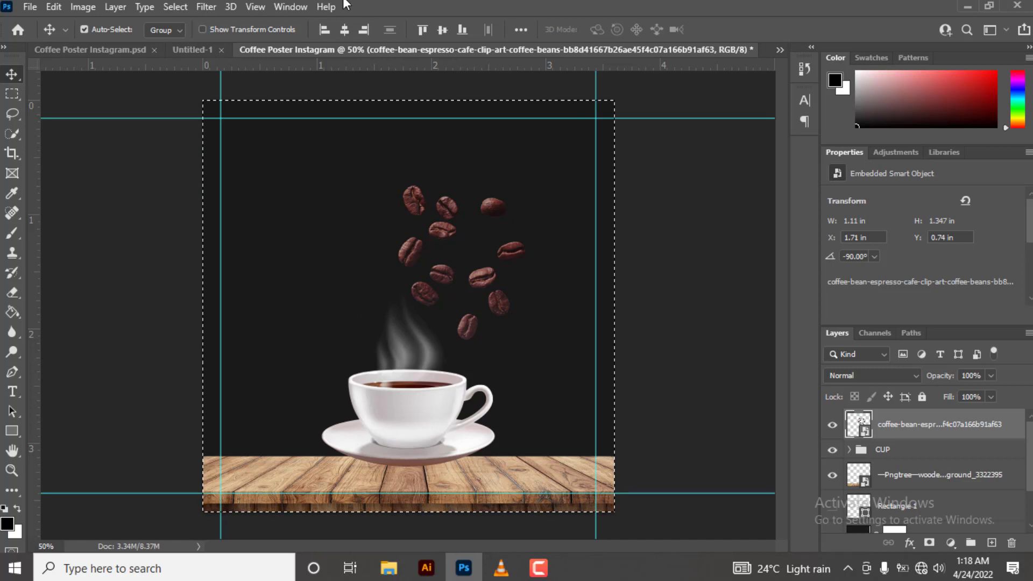
click(344, 29)
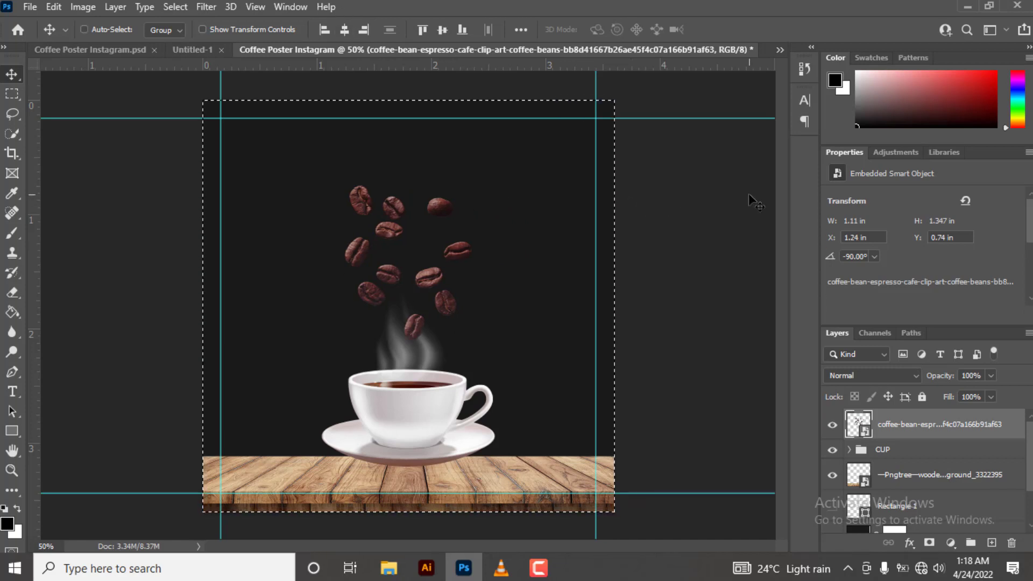
Lower the coffee beans slightly and move their layer into the CUP group
key(ctrl+d)
key(shift+Down)
key(shift+Down)
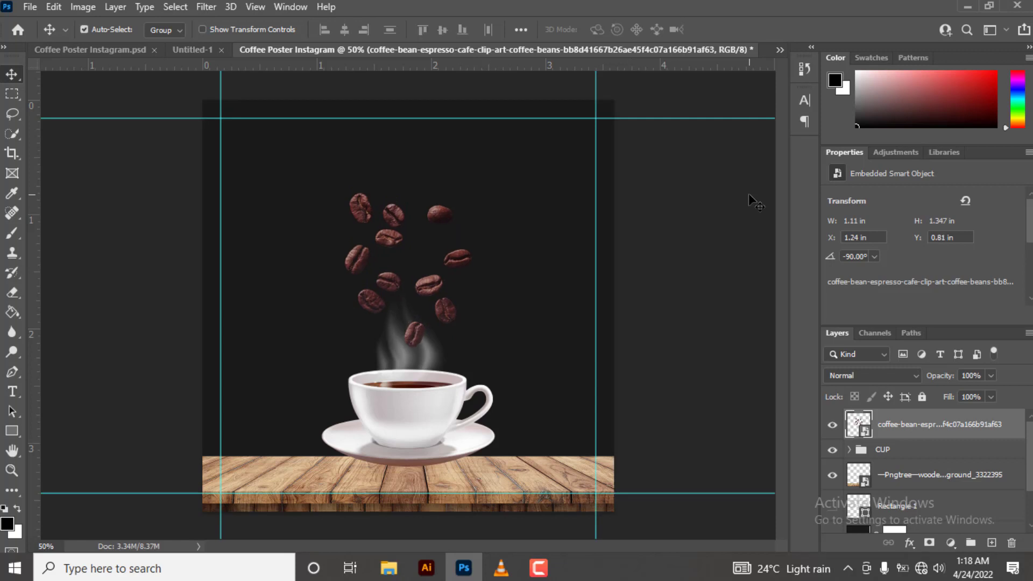
key(shift+Down)
key(shift+Down)
key(shift+Down)
key(shift+Down)
key(shift+Down)
key(shift+Down)
key(shift+Down)
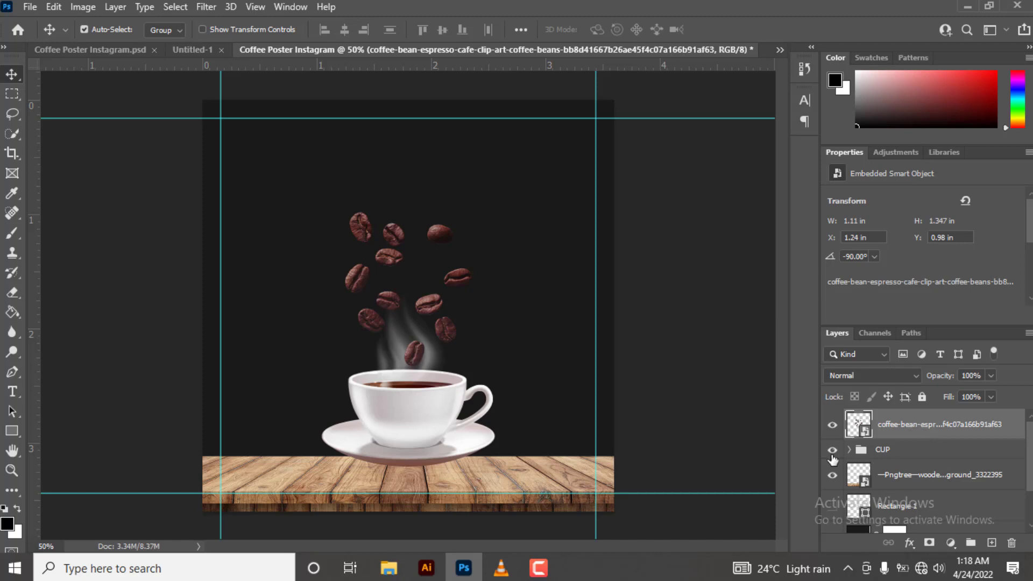
drag(893, 436, 891, 450)
Duplicate the Smoke PNG layer in the CUP group and stack the copy above coffee-bean
click(850, 419)
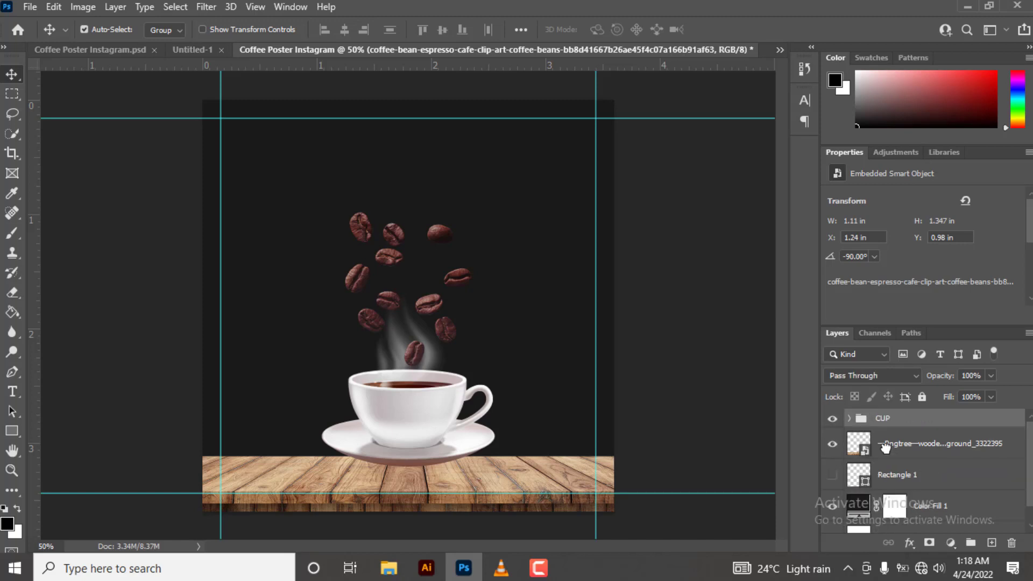
click(850, 419)
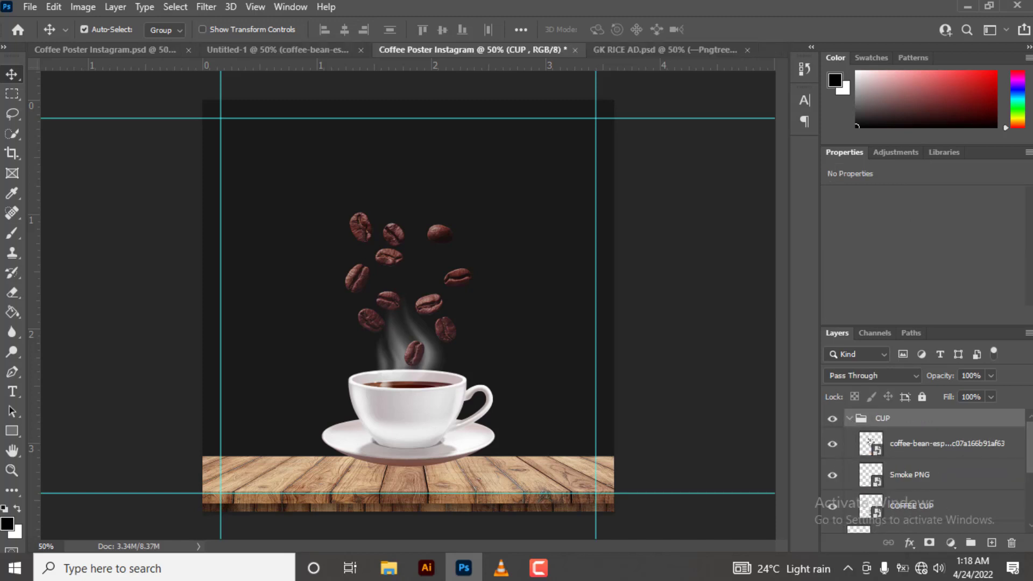
scroll(925, 460, down, 1)
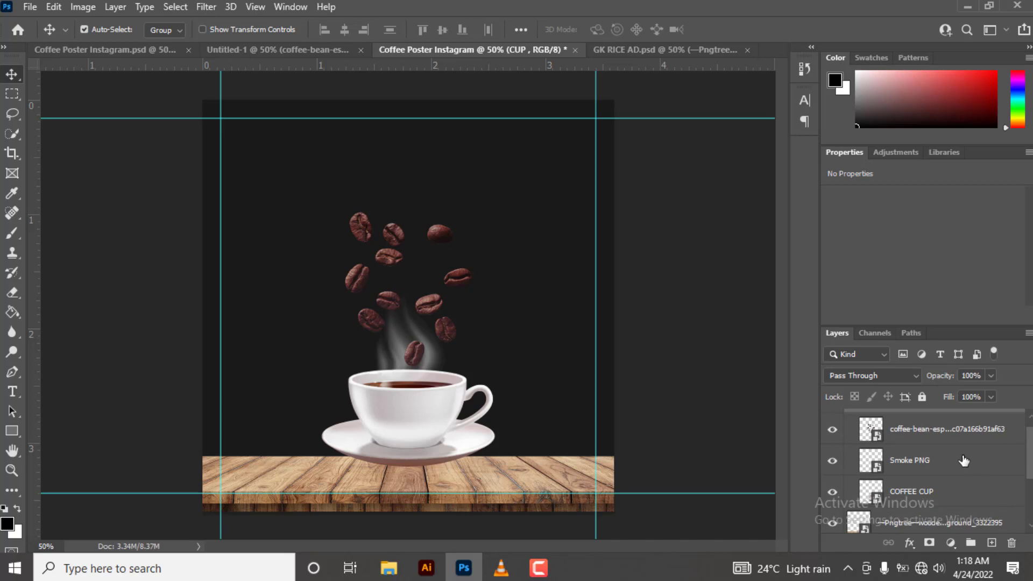
click(918, 461)
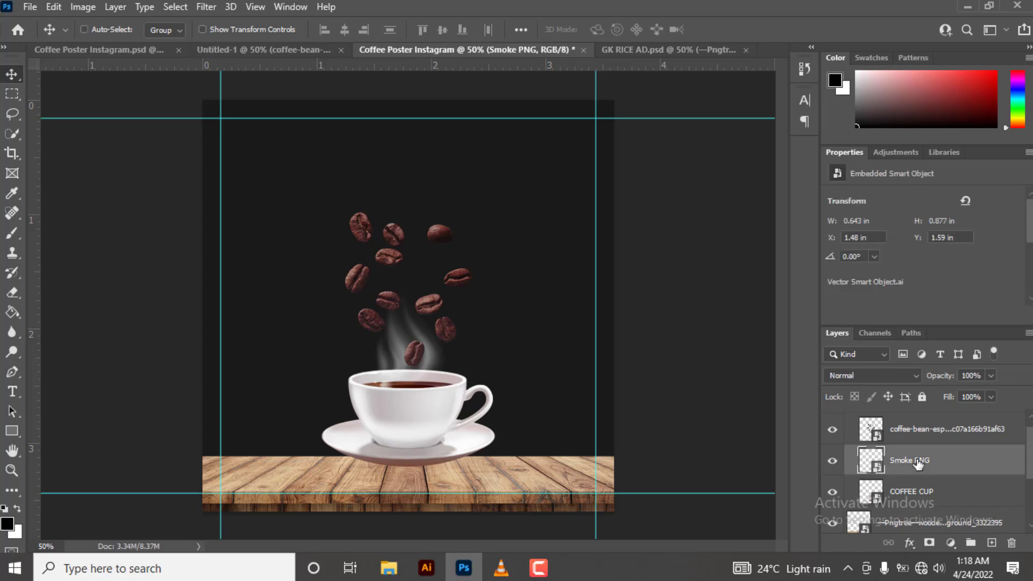
key(ctrl+j)
drag(918, 461, 913, 426)
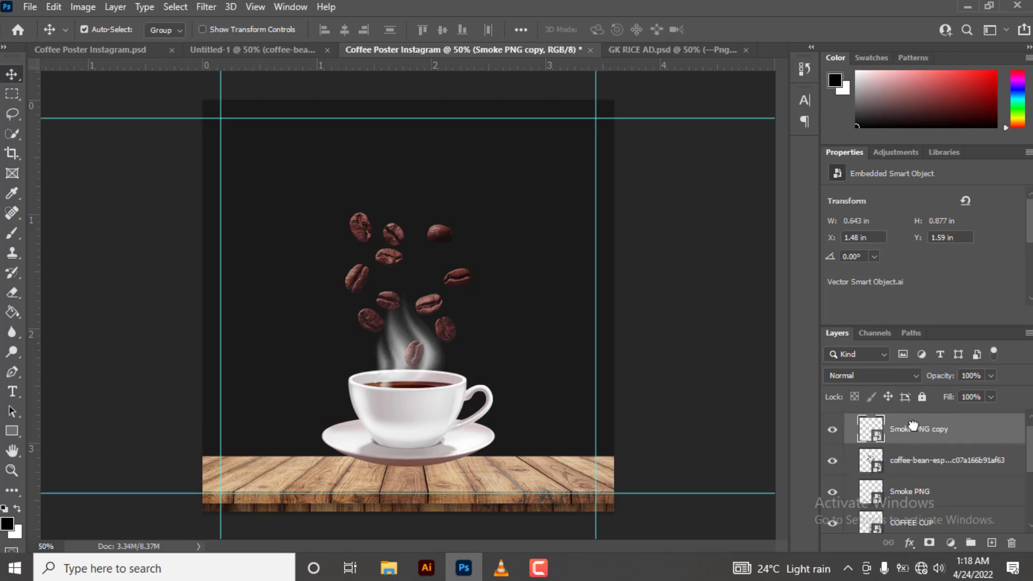
Hide and re-show the Smoke PNG copy to compare the steam
click(1029, 459)
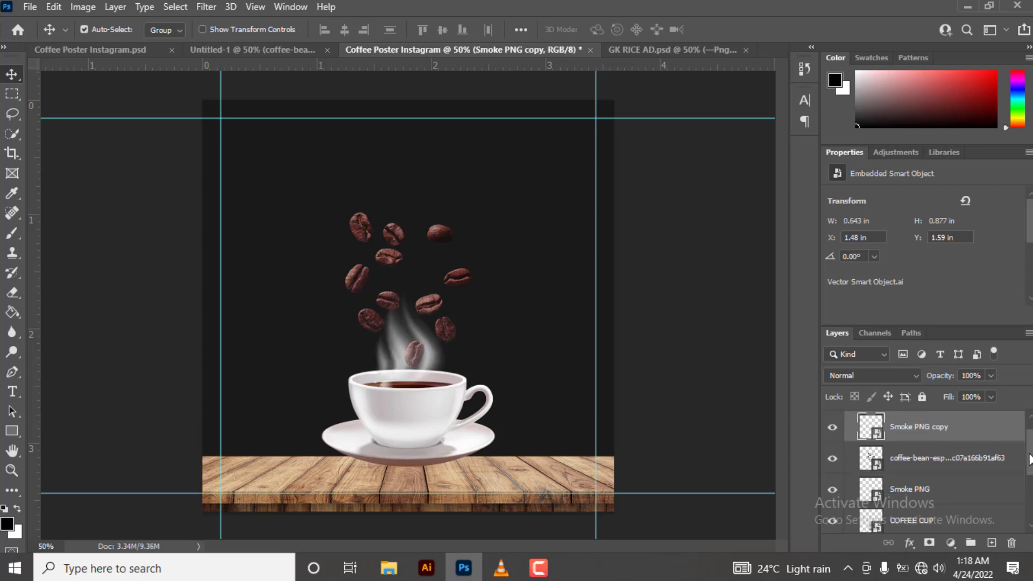
scroll(1030, 458, down, 1)
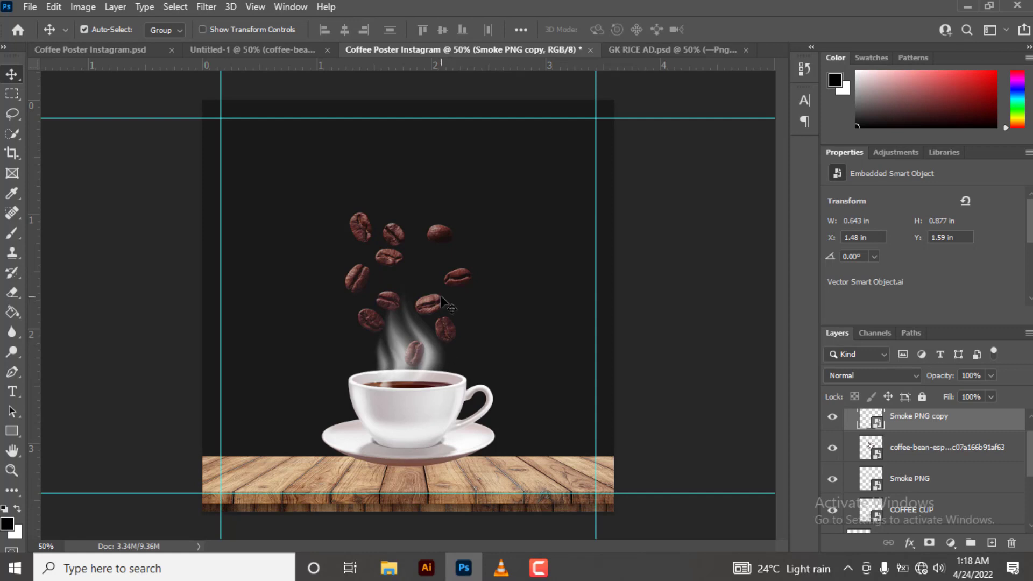
click(833, 417)
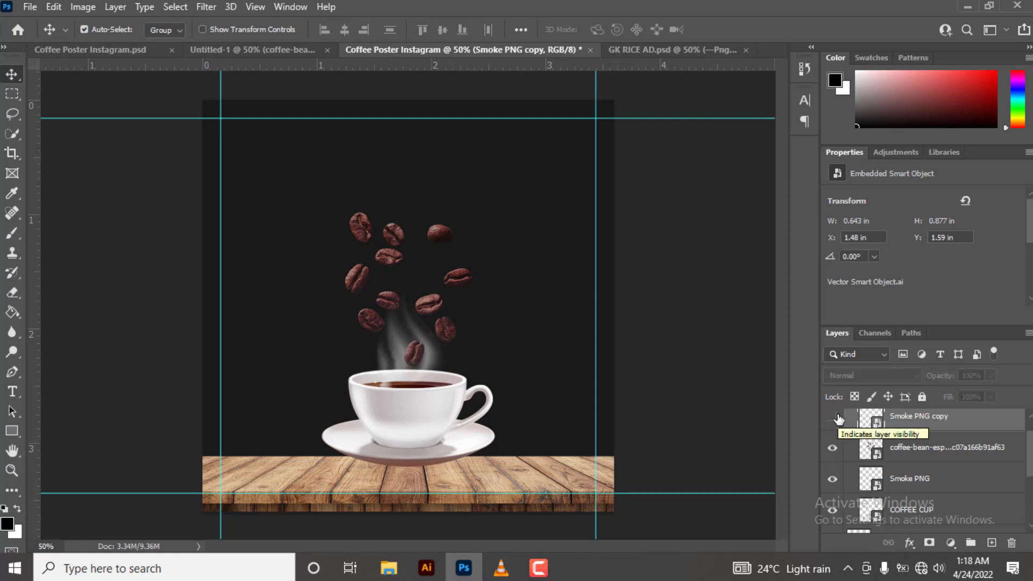
click(836, 417)
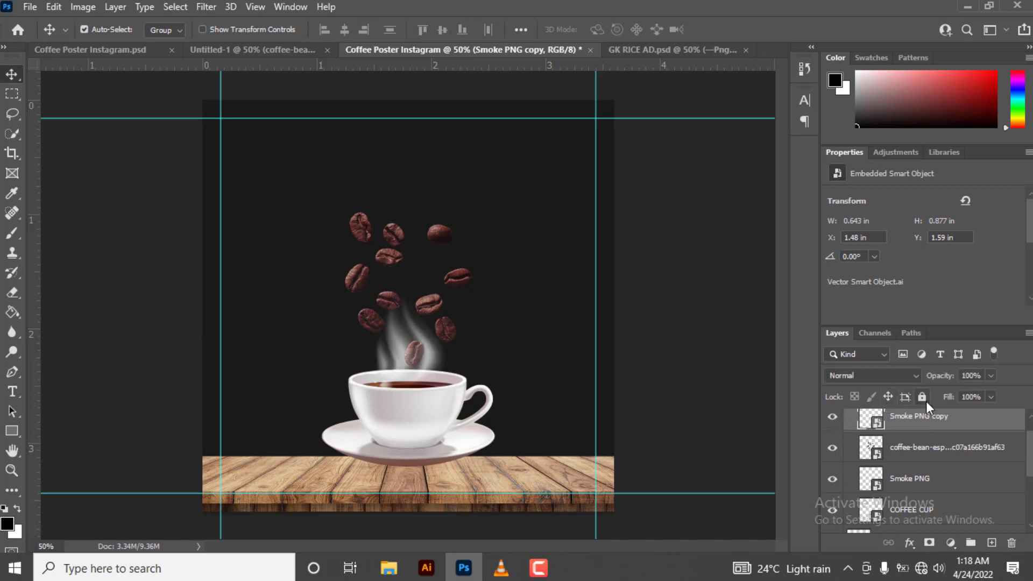
scroll(1029, 450, down, 1)
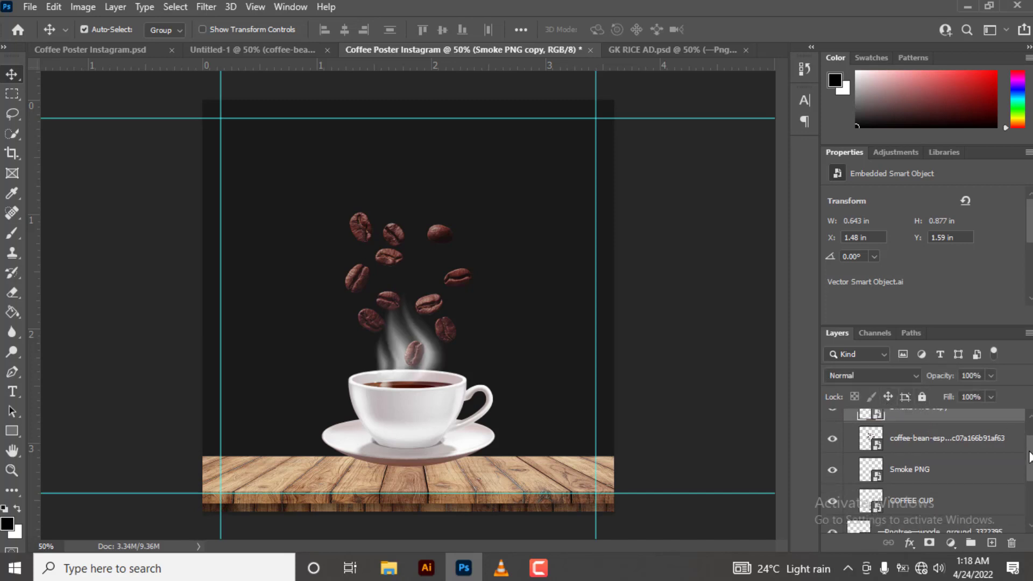
scroll(1029, 450, up, 2)
scroll(1029, 451, down, 1)
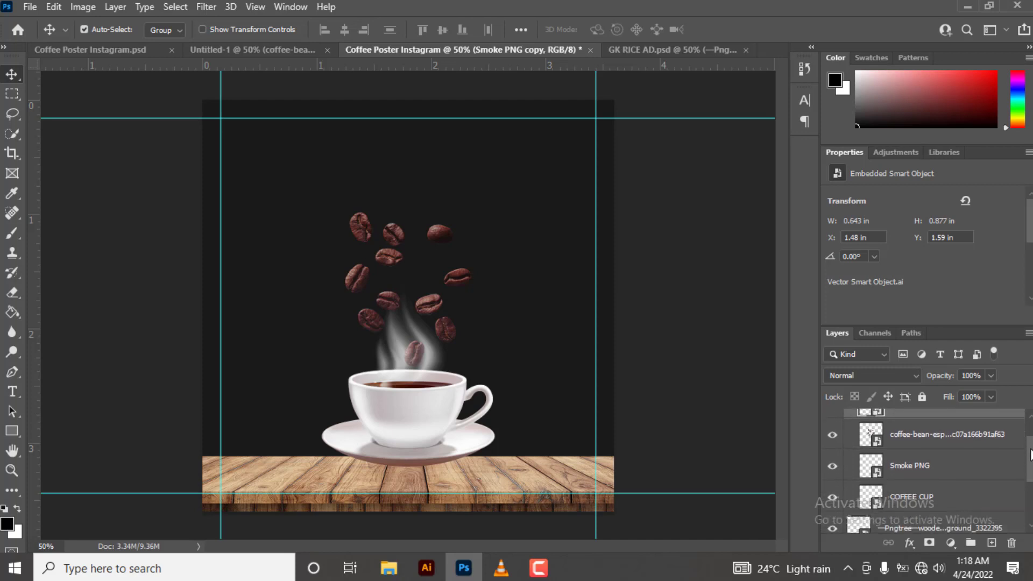
Copy the Texture layer from Untitled-1 into the coffee poster
click(267, 51)
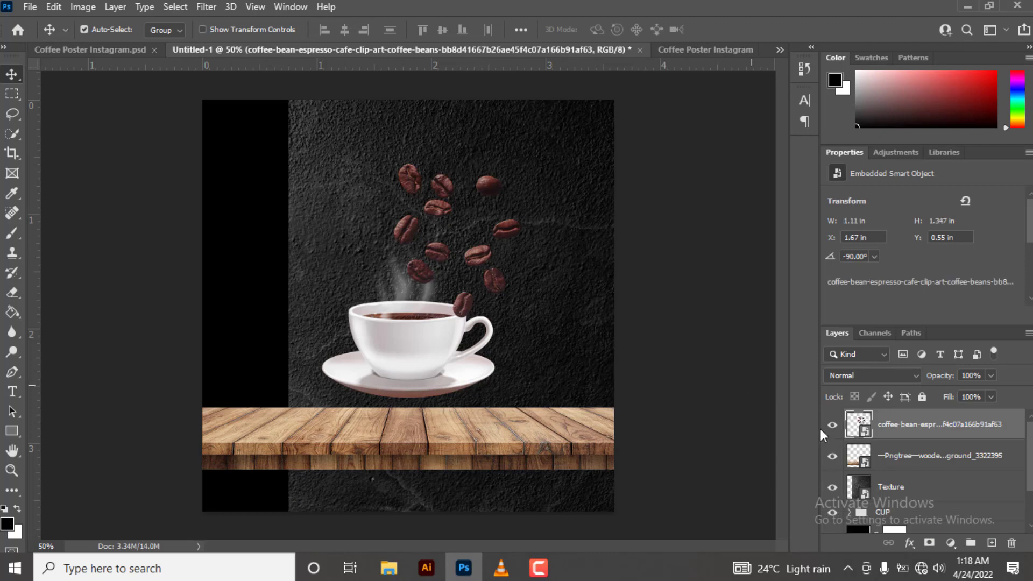
drag(904, 491, 492, 56)
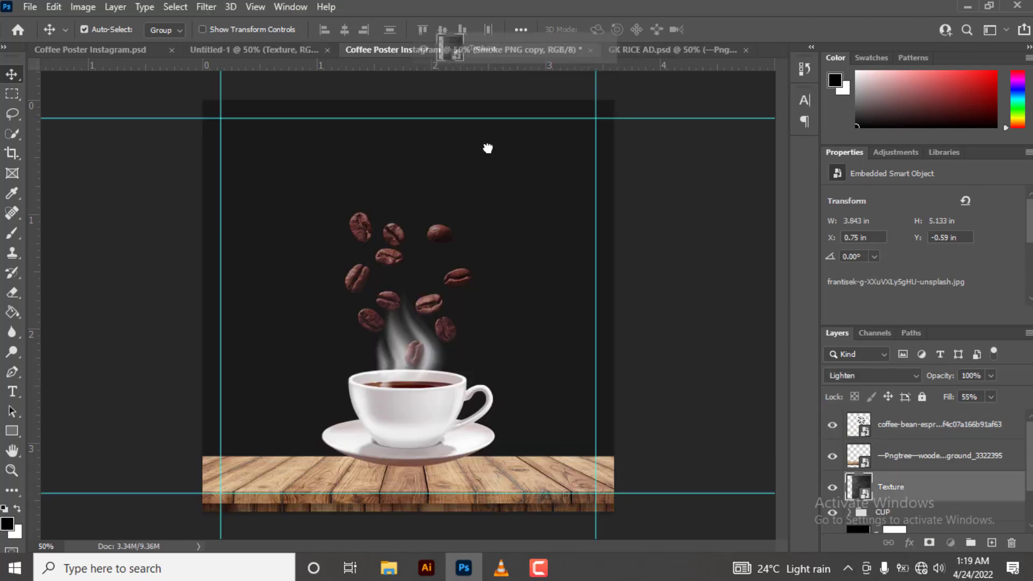
mouse_move(492, 56)
mouse_down()
mouse_move(495, 215)
mouse_move(511, 280)
mouse_up()
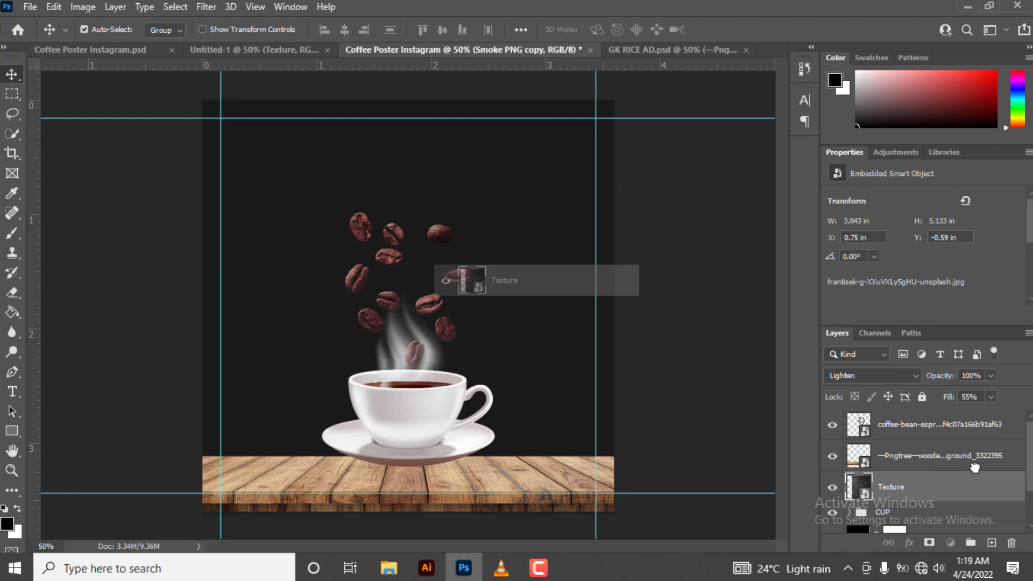
mouse_move(974, 467)
mouse_down()
mouse_move(985, 577)
mouse_move(946, 416)
mouse_up()
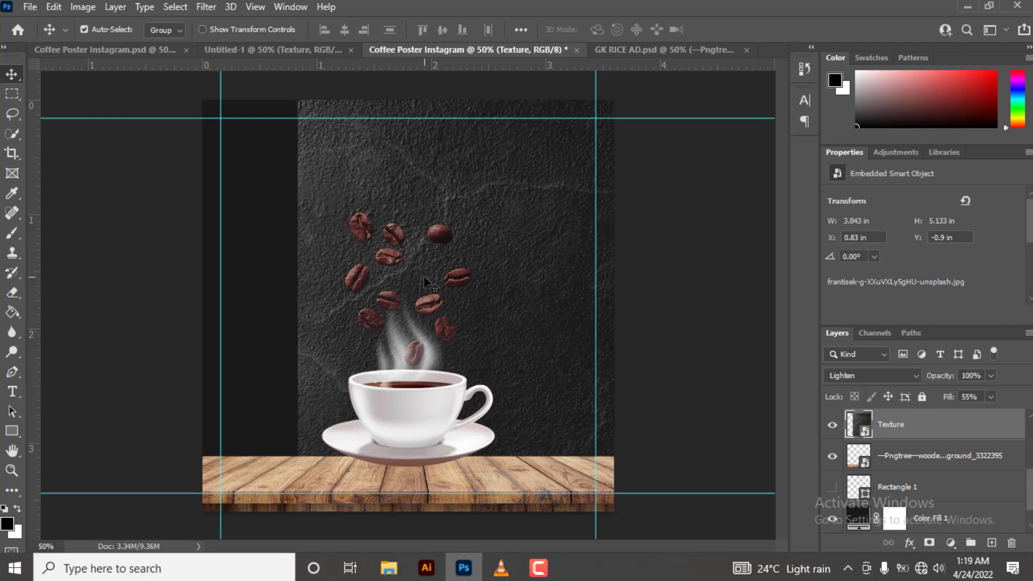
Centre the Texture layer horizontally and vertically on the full canvas
key(ctrl)
key(ctrl+a)
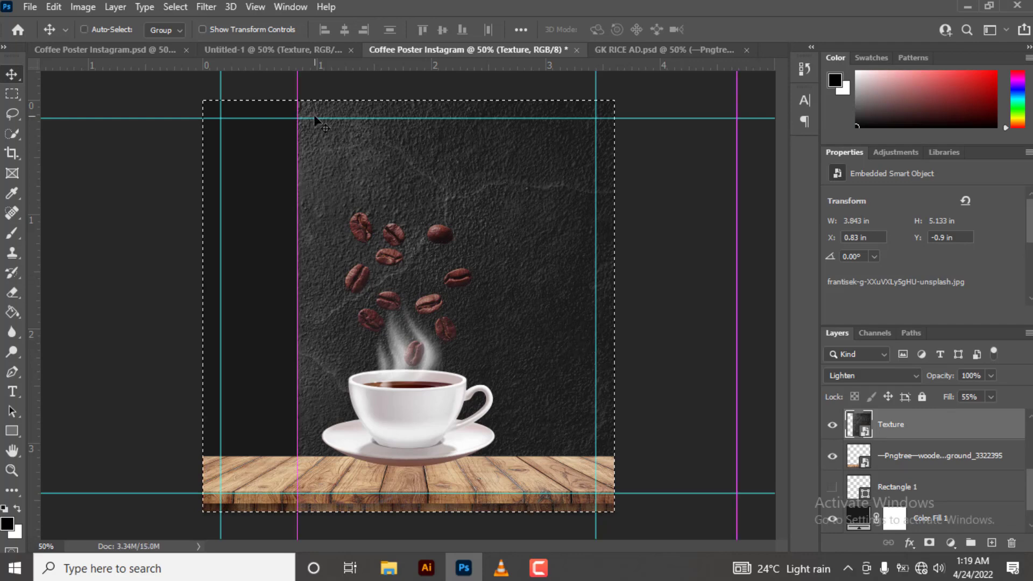
click(344, 29)
click(440, 29)
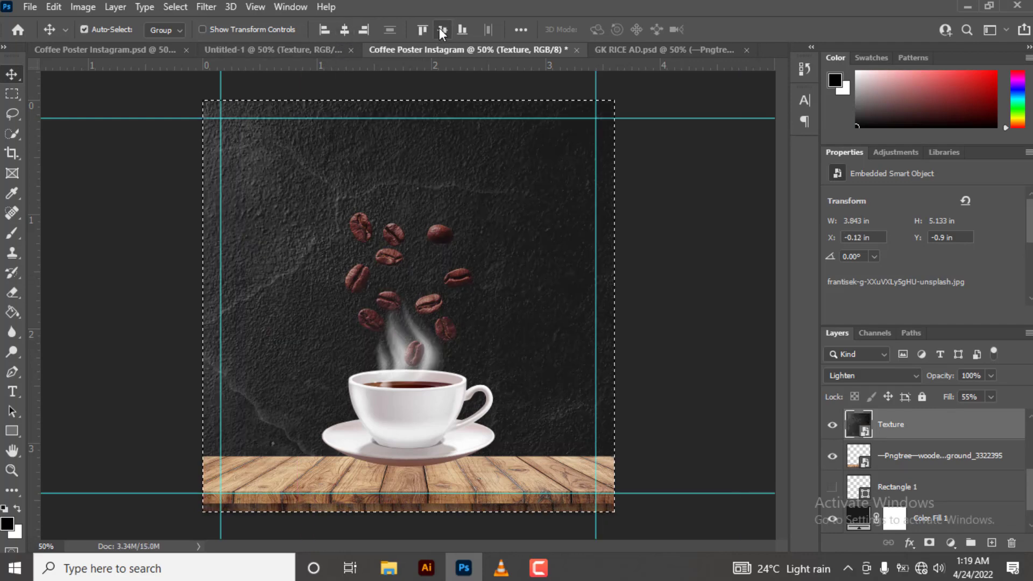
key(ctrl+d)
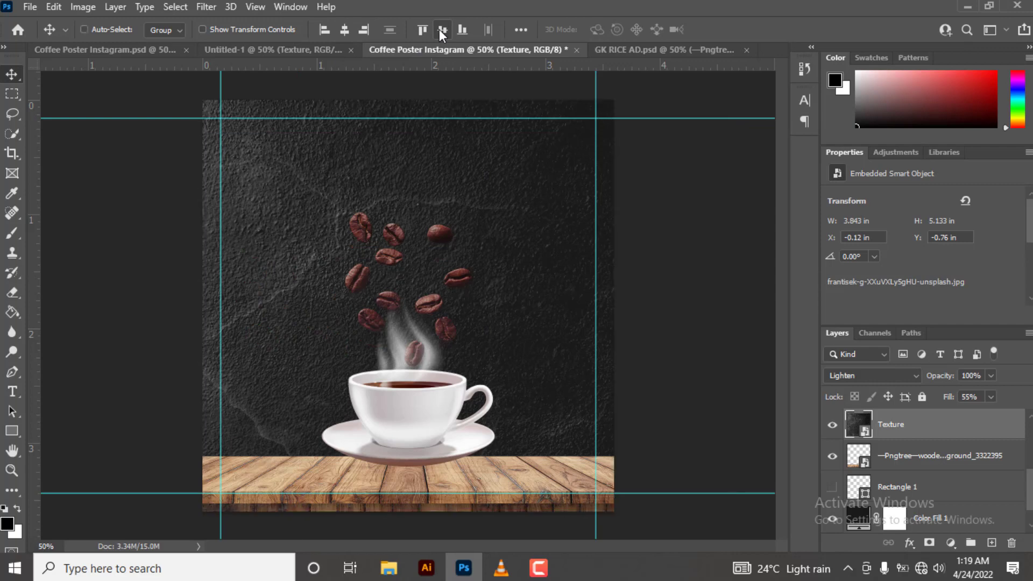
click(899, 375)
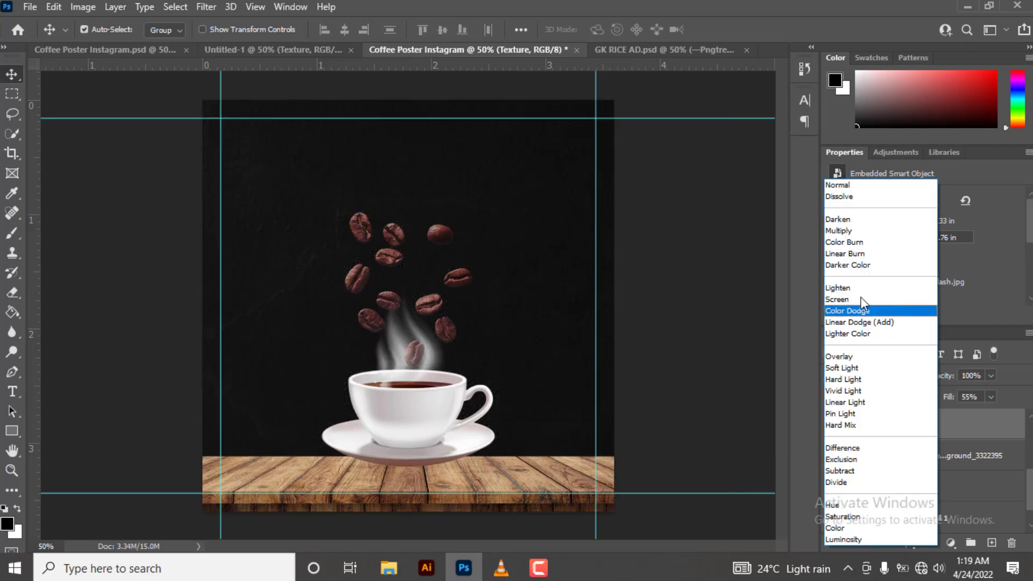
click(856, 289)
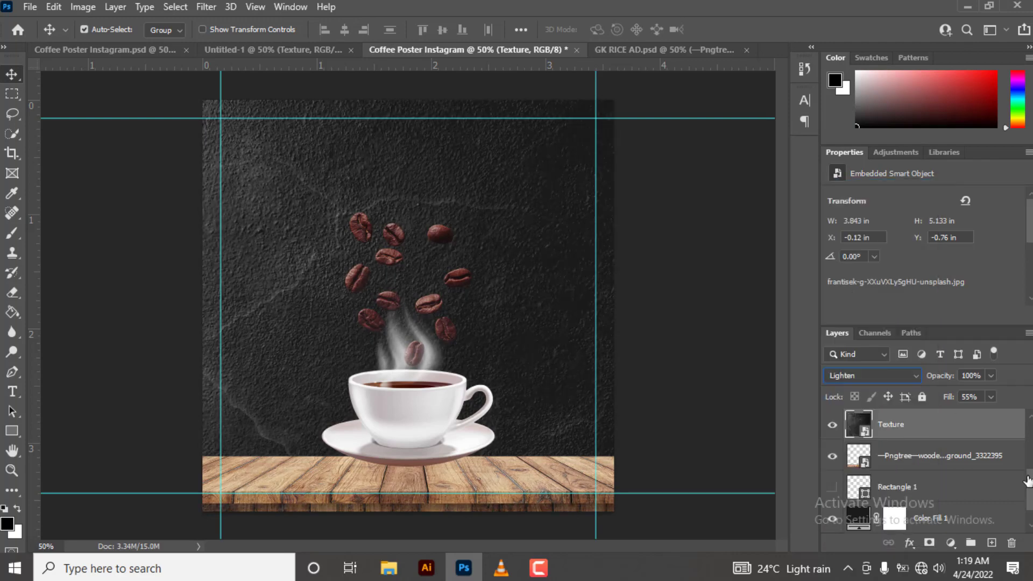
click(974, 395)
text(55)
mouse_move(1031, 473)
mouse_down()
mouse_move(1028, 438)
mouse_move(1027, 451)
mouse_up()
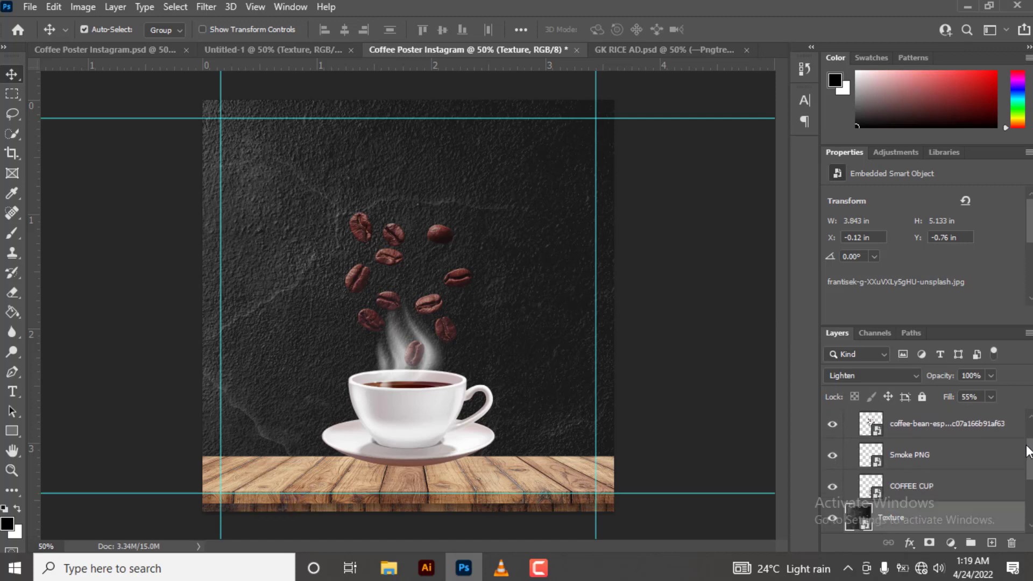
click(909, 482)
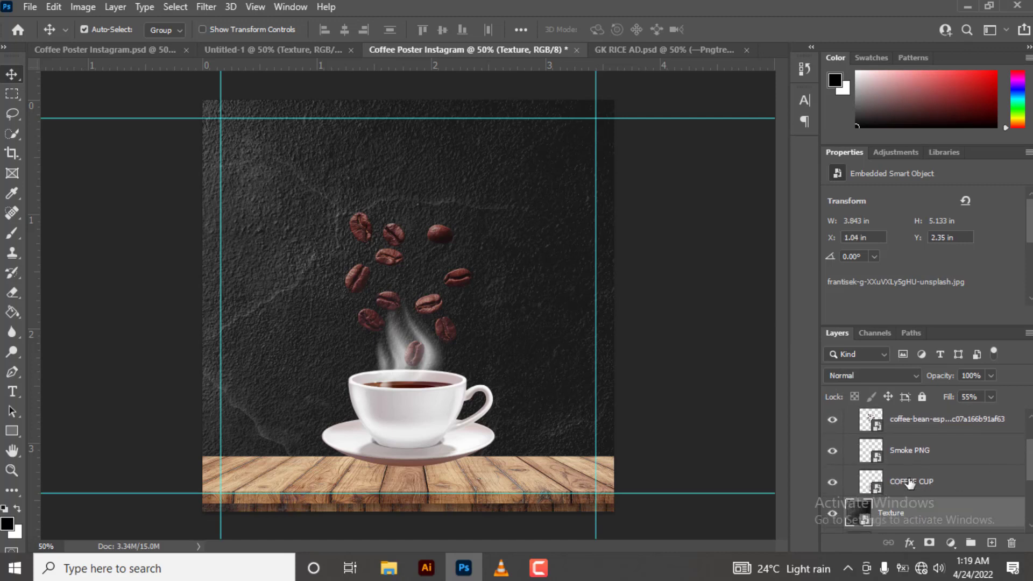
key(ctrl)
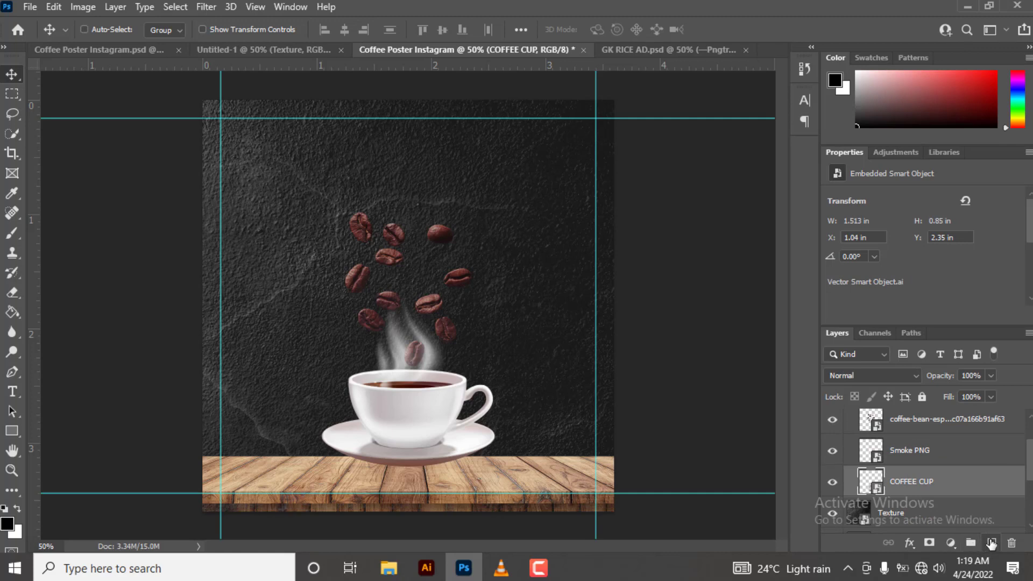
Brush a black shadow under the saucer on a new layer below COFFEE CUP at 59% opacity
ctrl+click(990, 543)
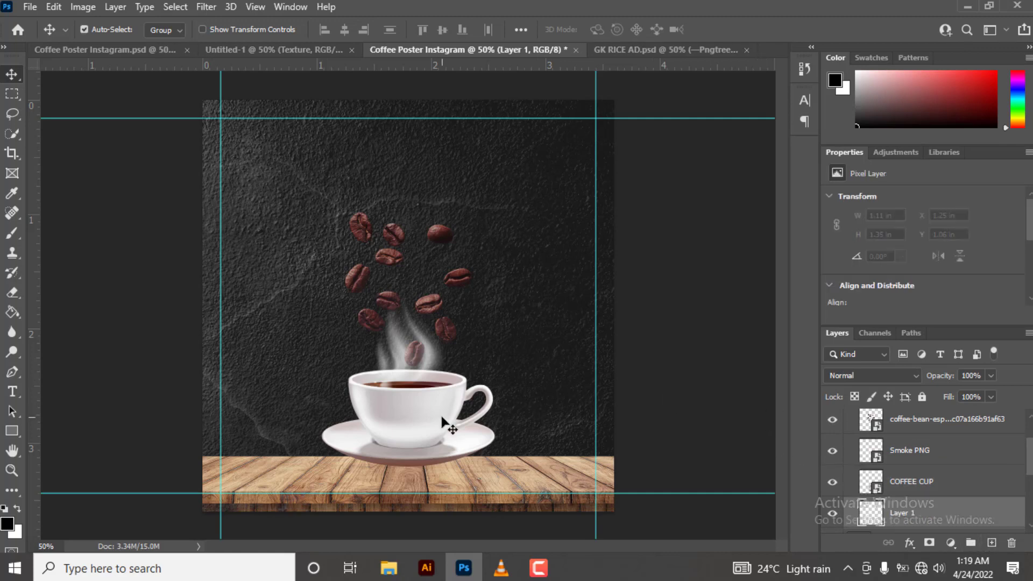
key(b)
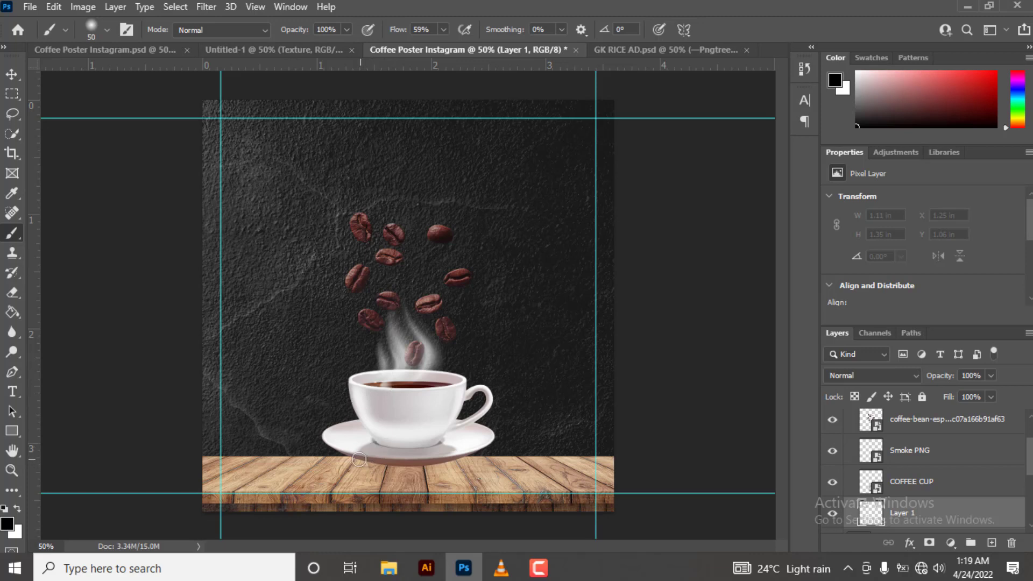
mouse_move(359, 459)
mouse_down()
mouse_move(430, 463)
mouse_move(355, 460)
mouse_up()
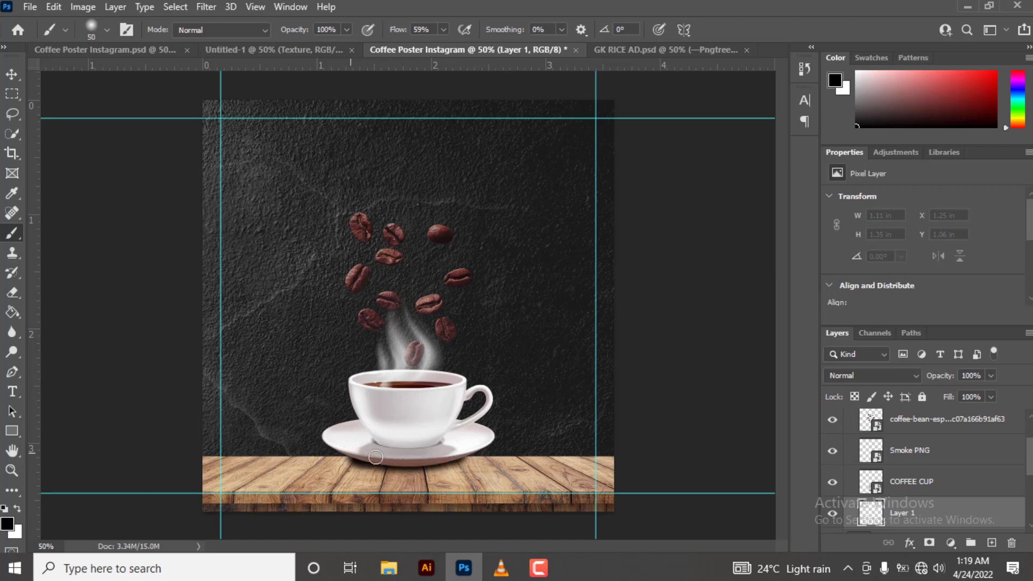
drag(355, 460, 350, 455)
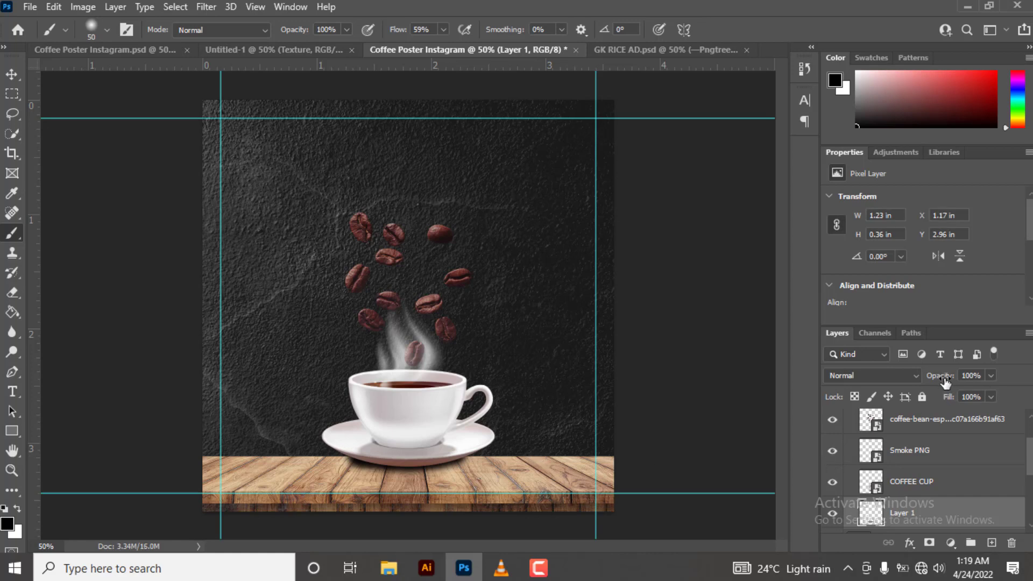
drag(945, 378, 914, 381)
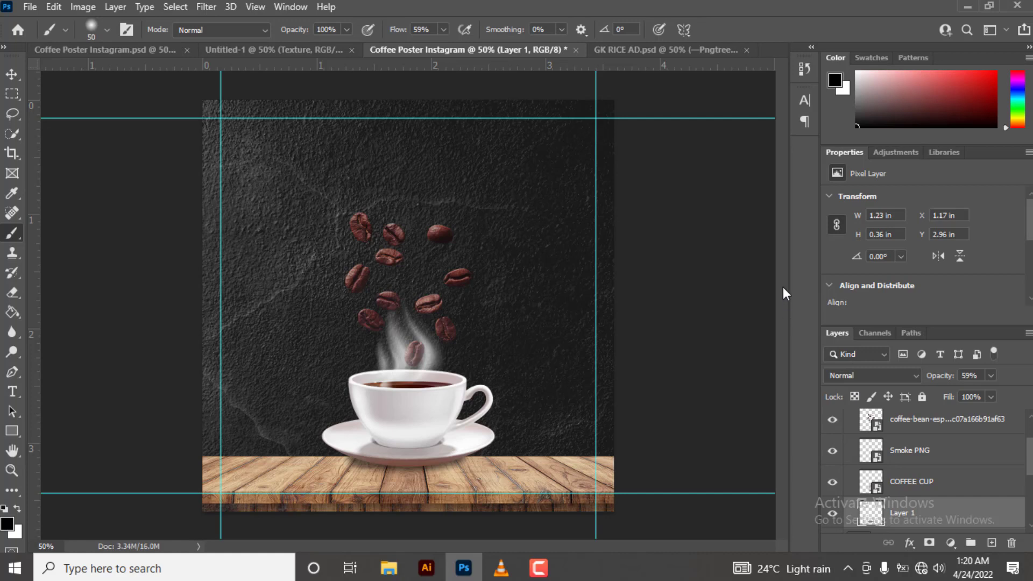
drag(1029, 456, 1028, 439)
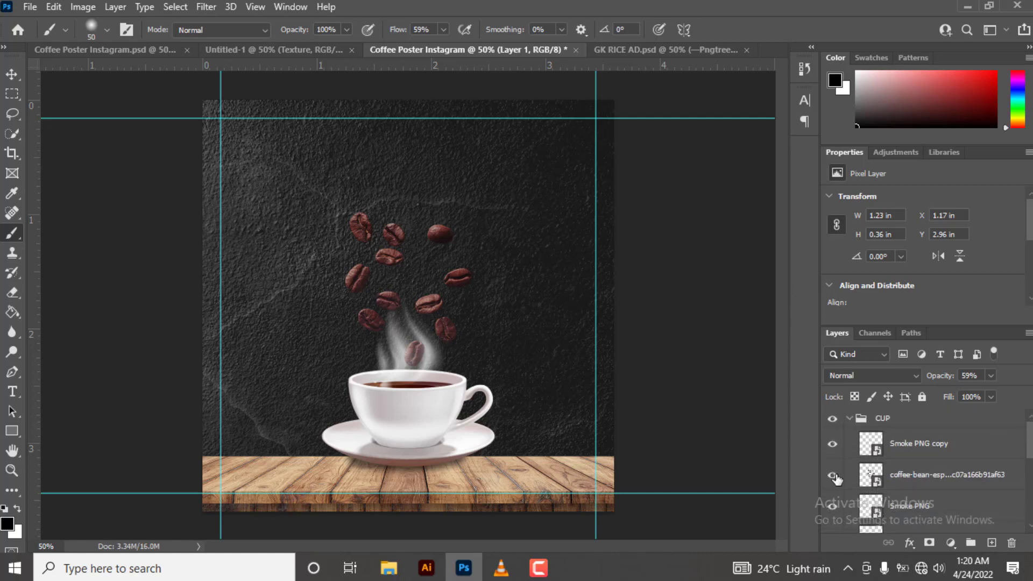
Nudge the coffee-bean layer a few pixels down toward the cup
click(834, 476)
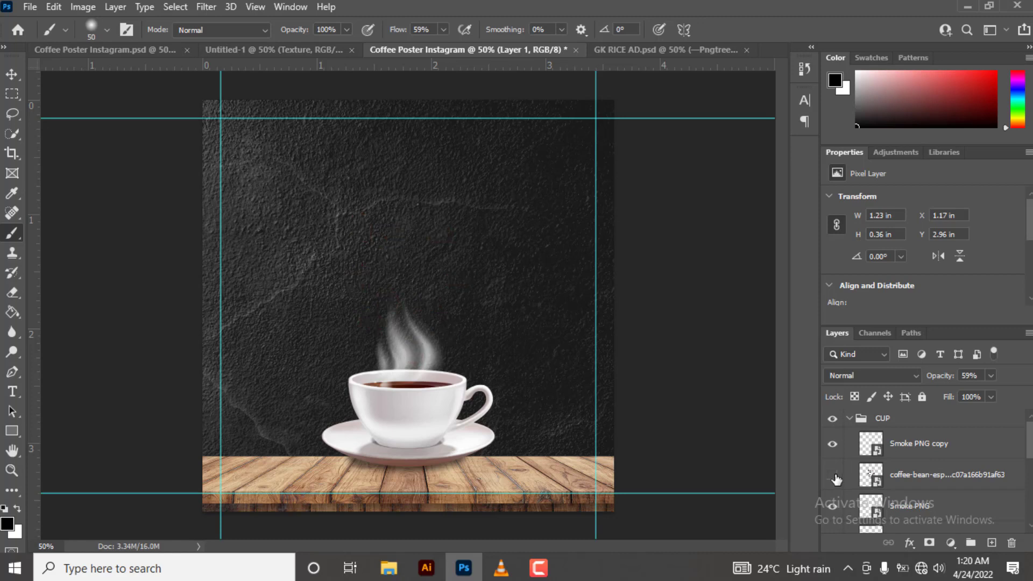
click(905, 479)
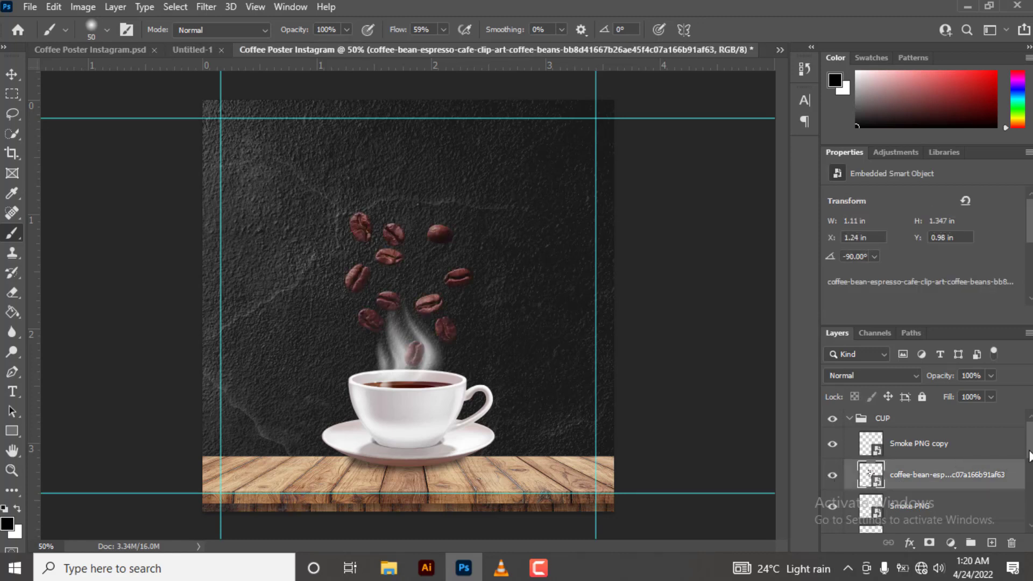
drag(1029, 453, 1030, 457)
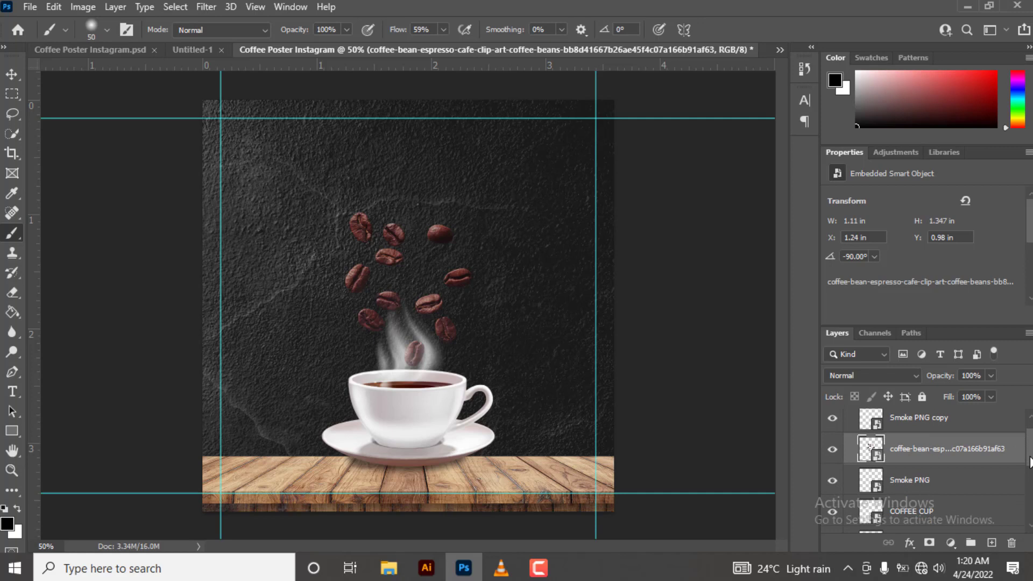
key(v)
key(Down)
key(Down)
key(Down)
key(Down)
key(Down)
key(Down)
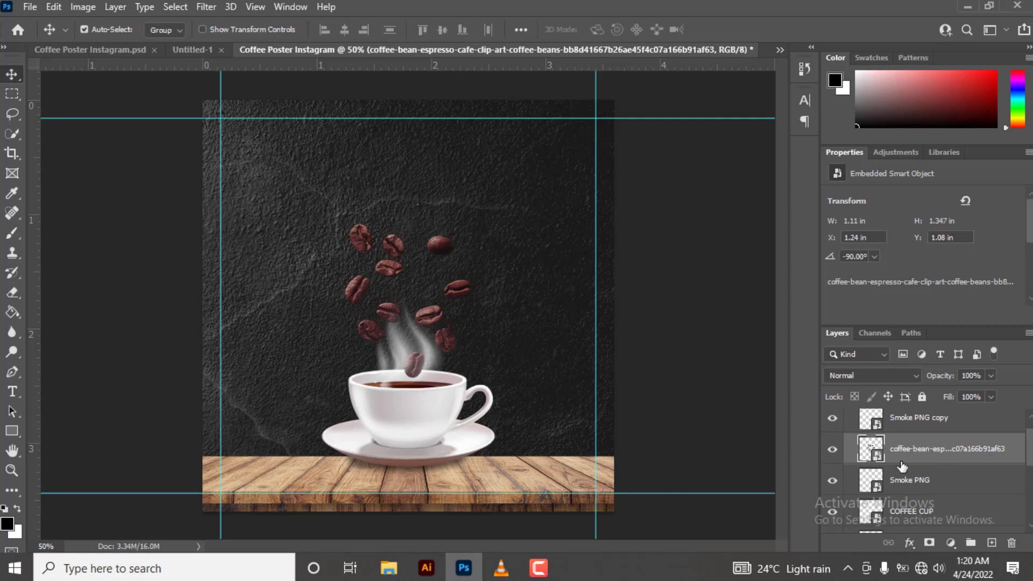
key(Down)
key(Down)
key(Down)
key(Down)
key(Down)
key(Down)
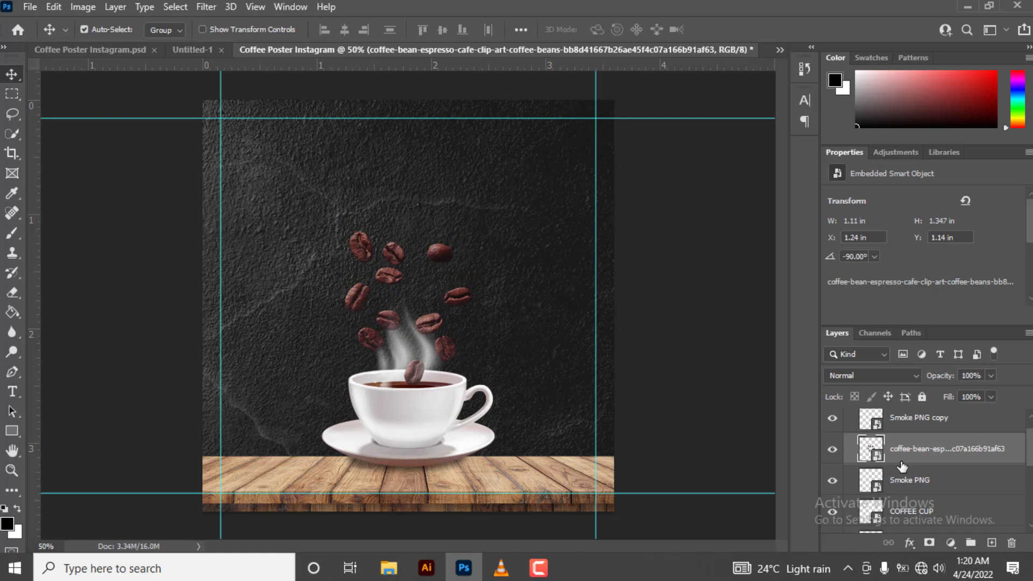
key(Down)
key(Down)
key(Up)
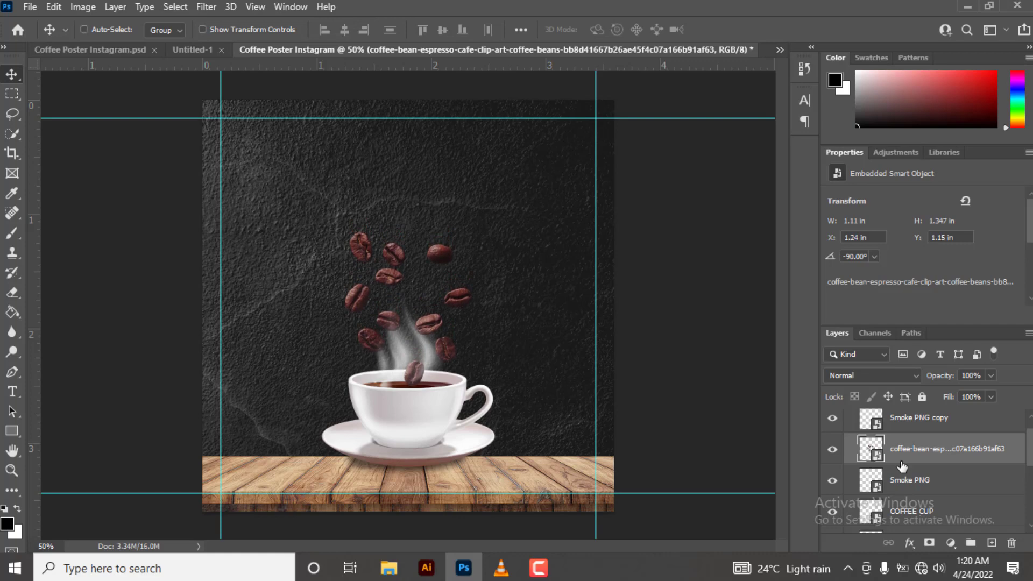
Zoom in on the beans and cup and add a white layer mask to coffee-bean
key(ctrl+plus)
key(ctrl+plus)
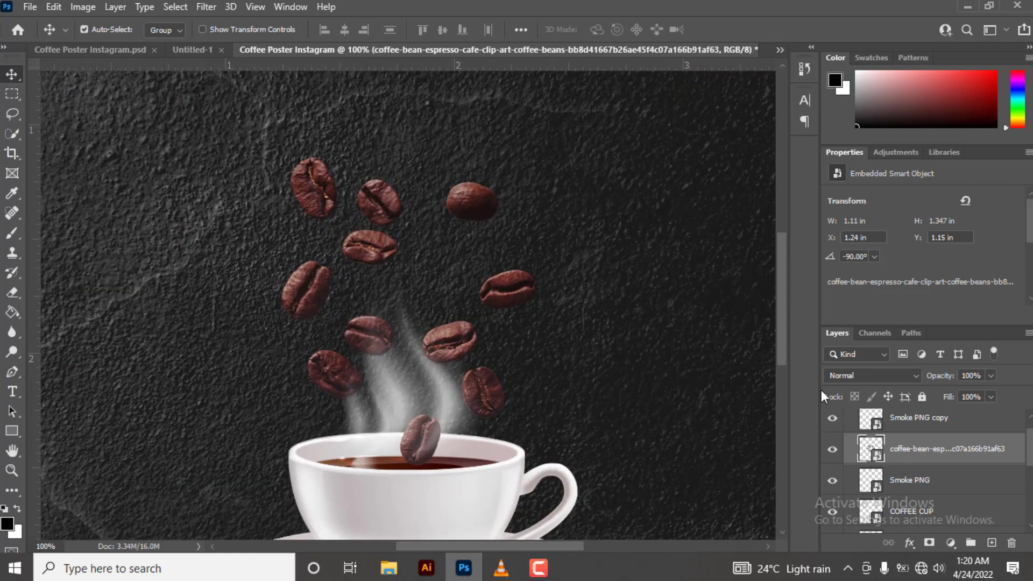
scroll(784, 355, down, 2)
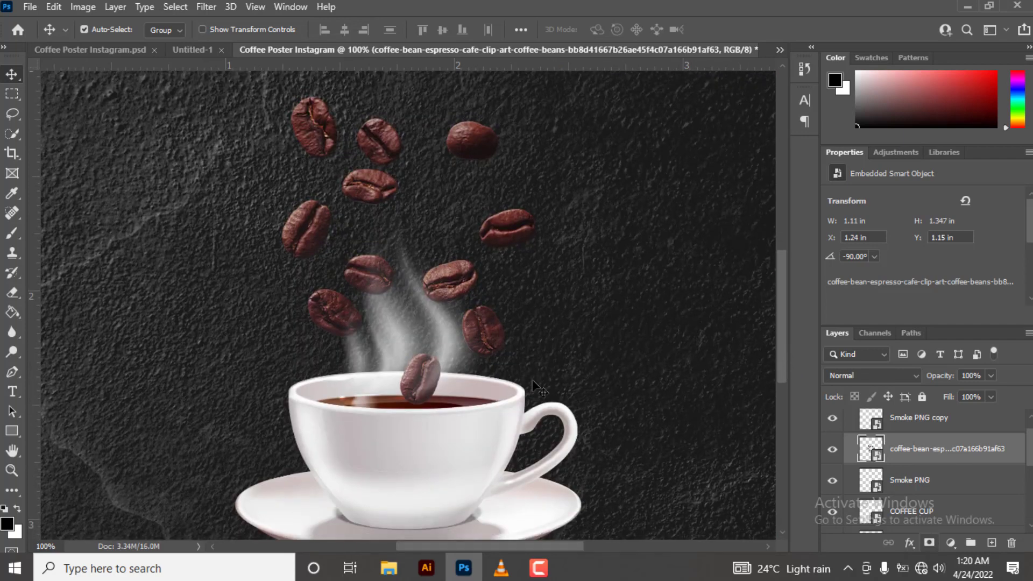
key(b)
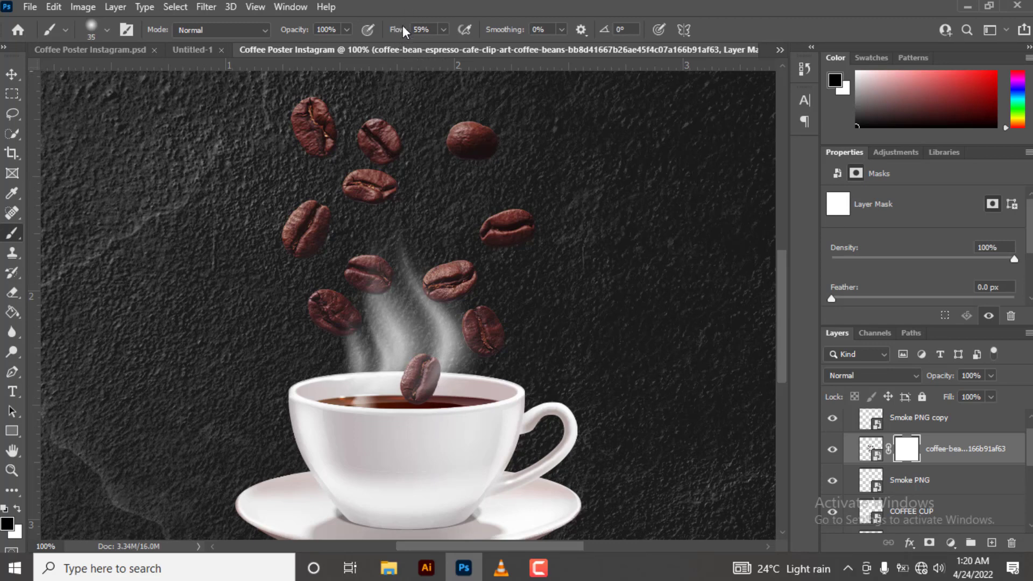
Set a 10 px Hard Round brush at 100% flow, with the bean layer reselected
drag(402, 32, 425, 31)
click(103, 30)
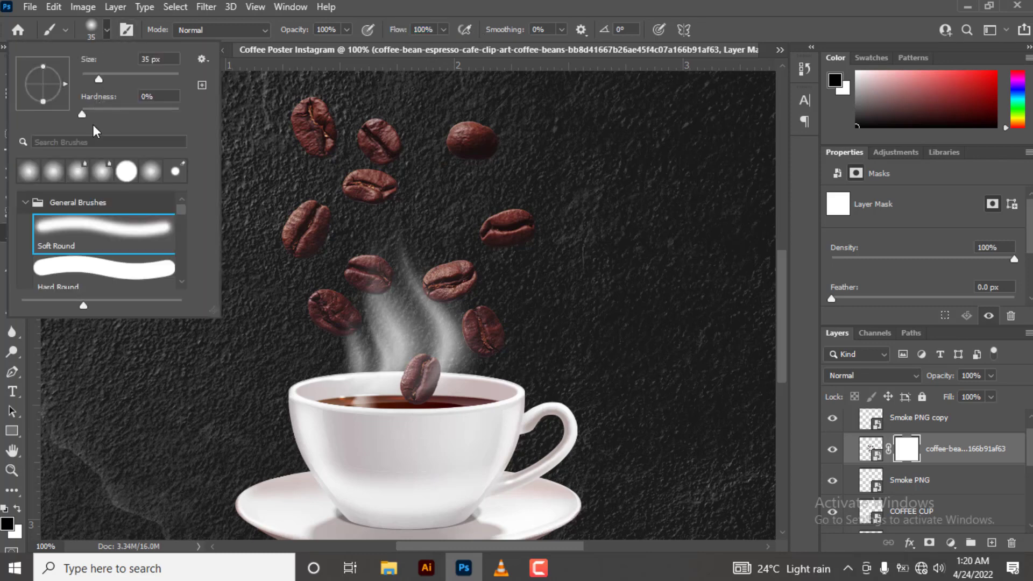
click(103, 262)
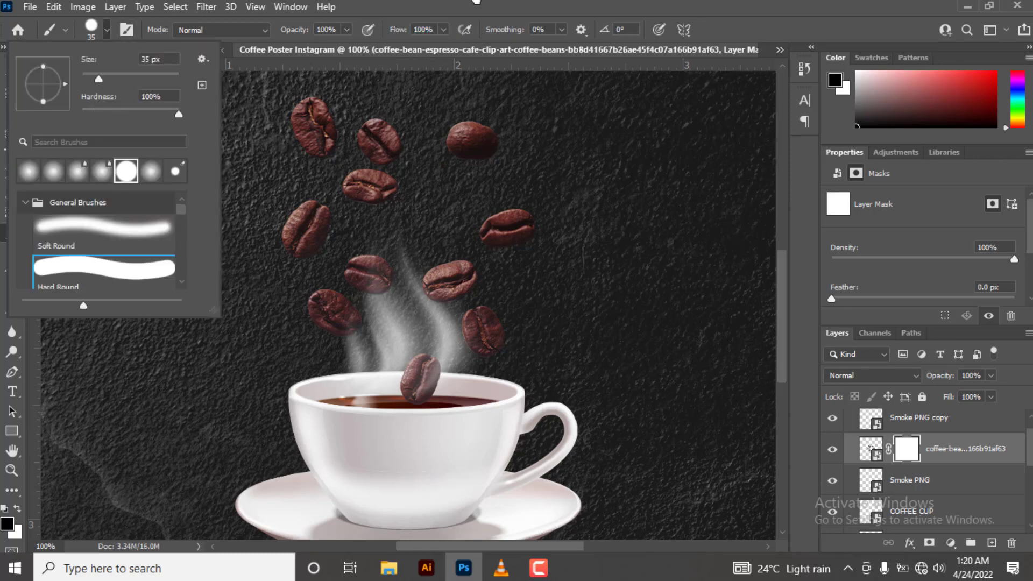
double_click(102, 266)
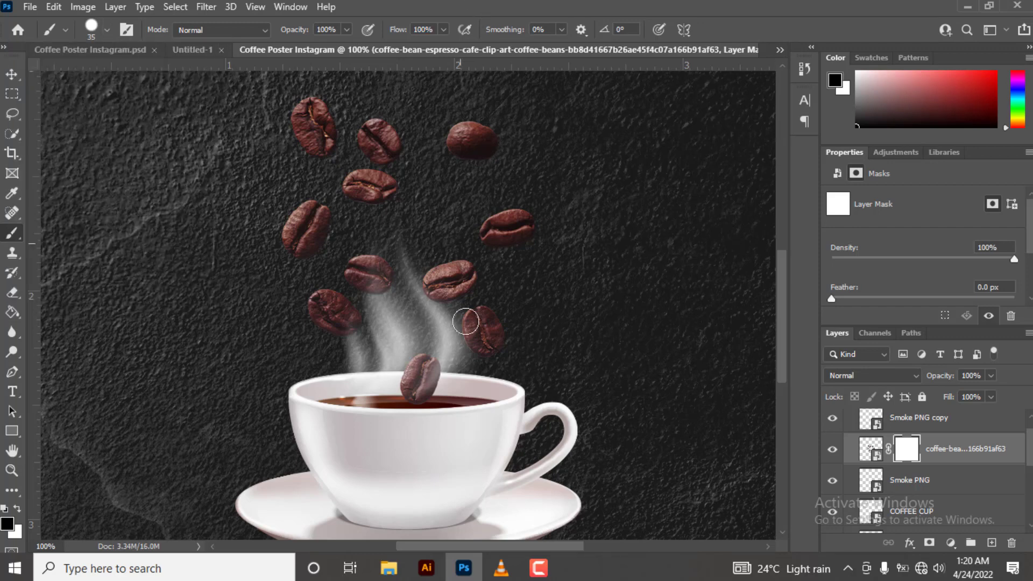
key(bracketleft)
key(bracketleft)
key(bracketleft)
click(874, 446)
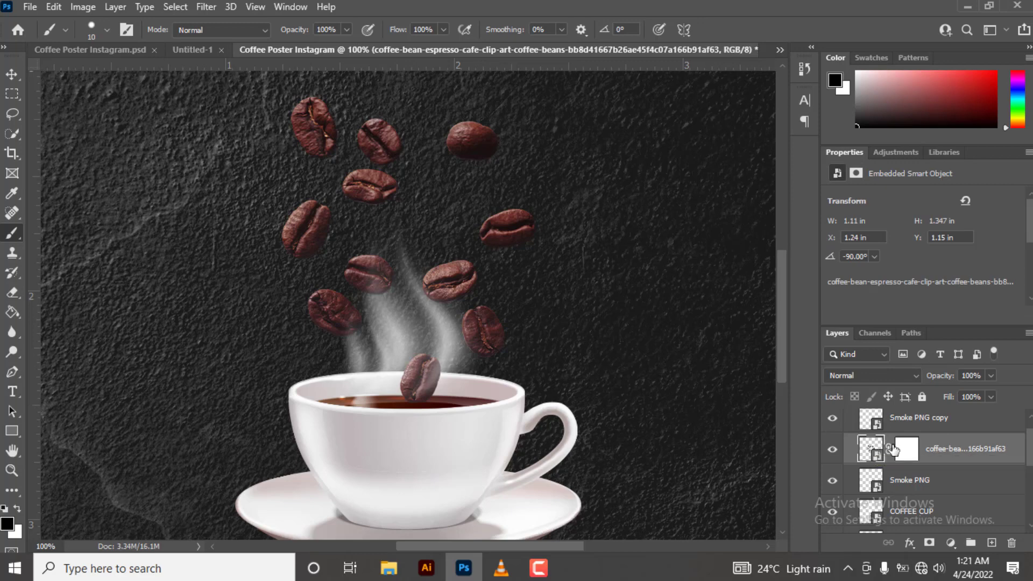
Duplicate the coffee-bean layer, delete the copy's mask and rasterize the copy
key(ctrl+j)
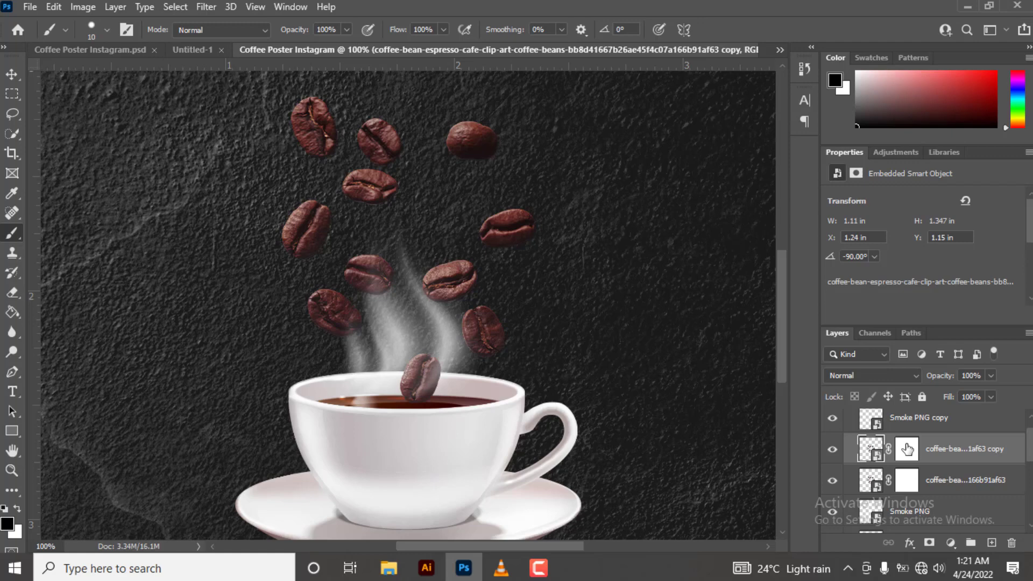
drag(907, 449, 1014, 545)
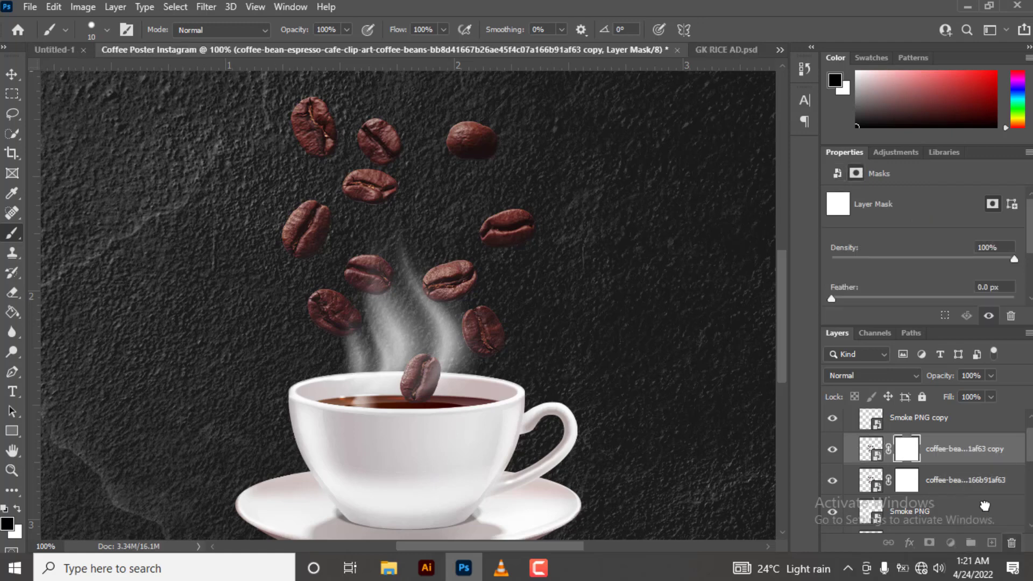
right_click(875, 453)
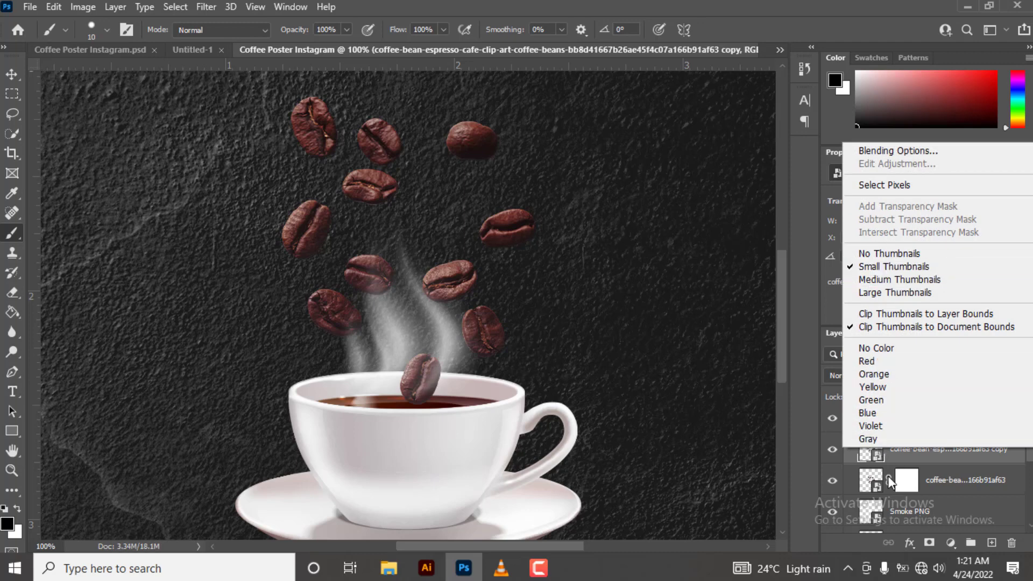
click(900, 451)
right_click(900, 451)
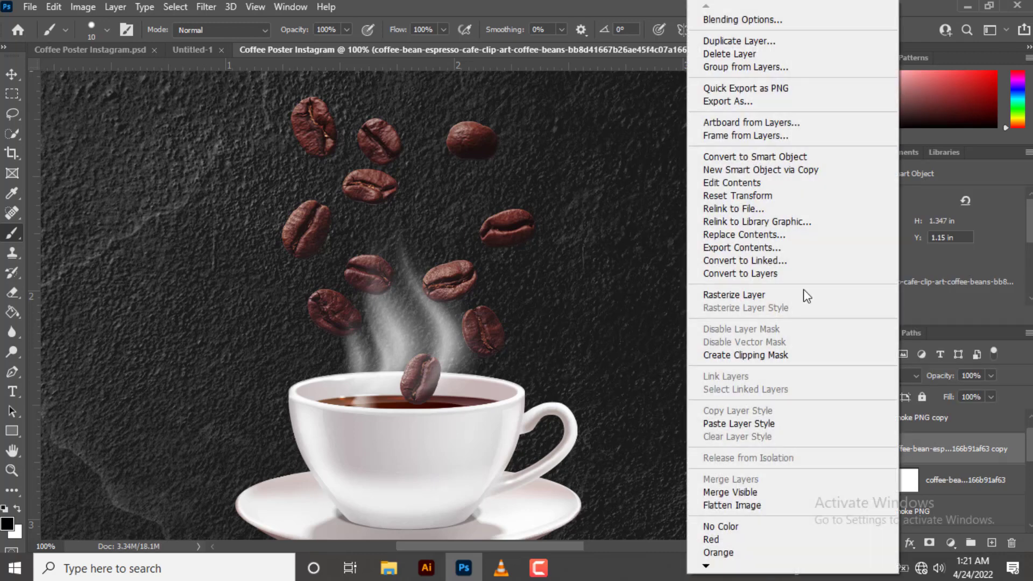
click(748, 296)
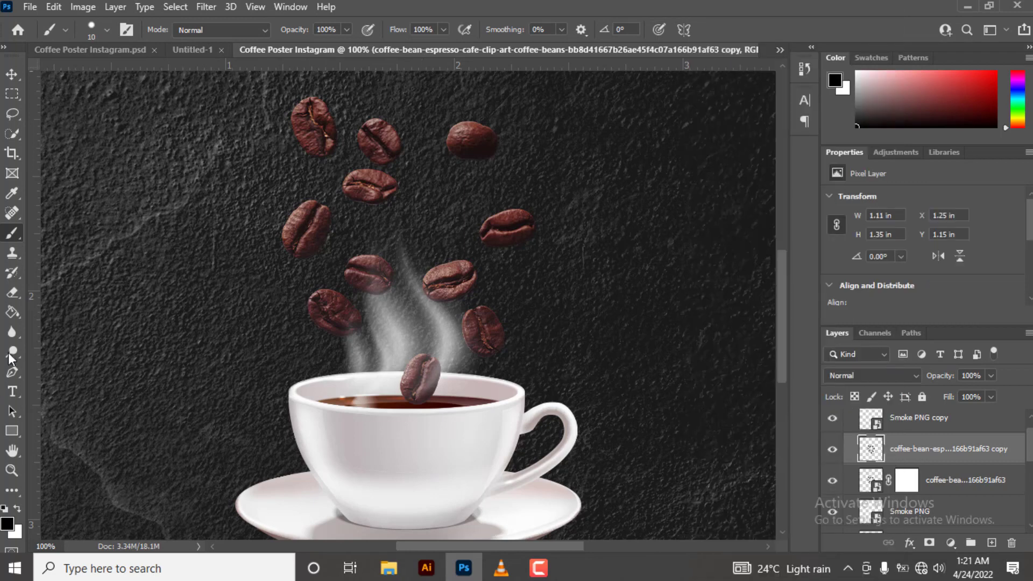
Select the Dodge Tool from the dodge and burn tool group
click(14, 331)
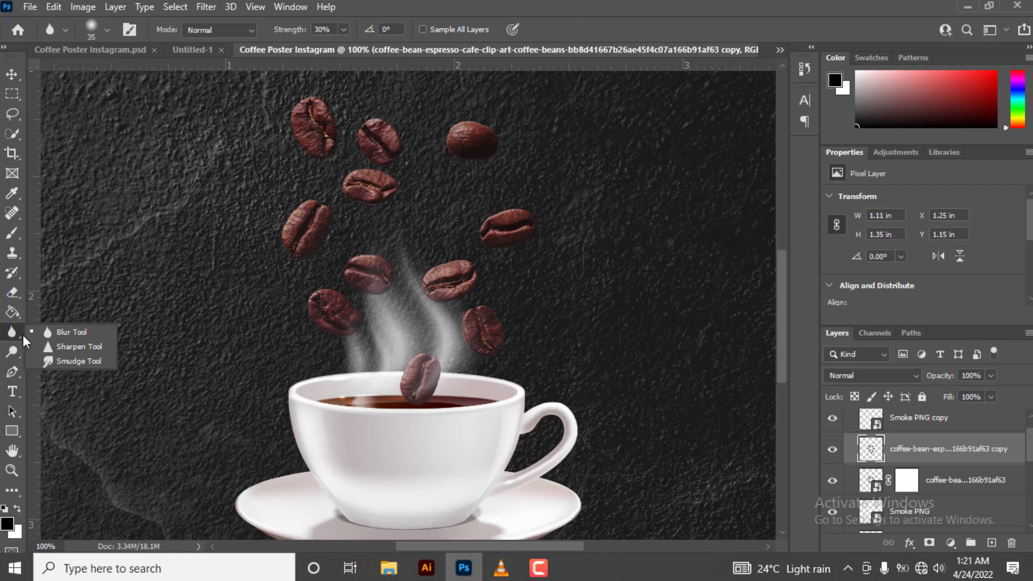
click(15, 350)
right_click(15, 350)
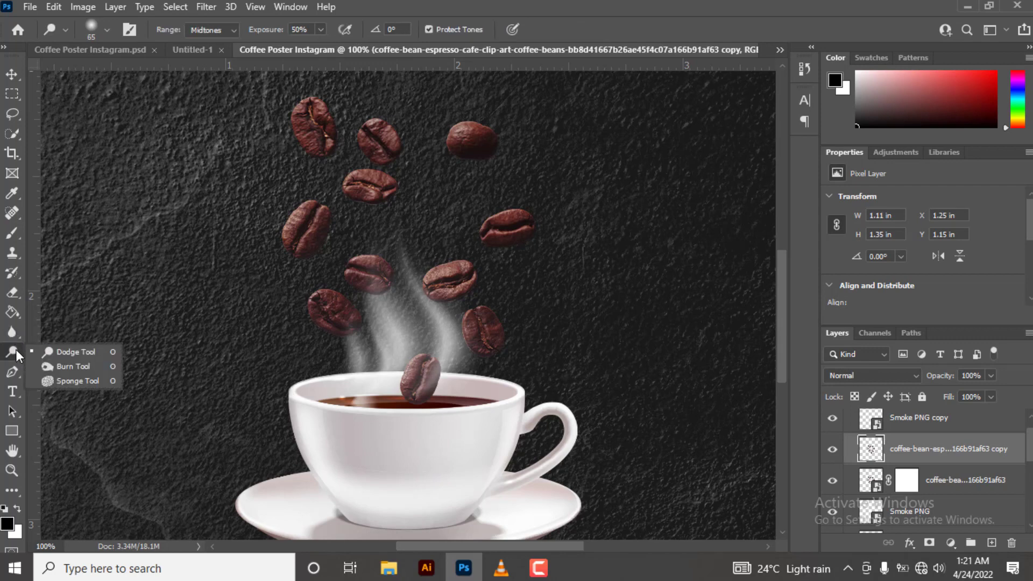
click(16, 331)
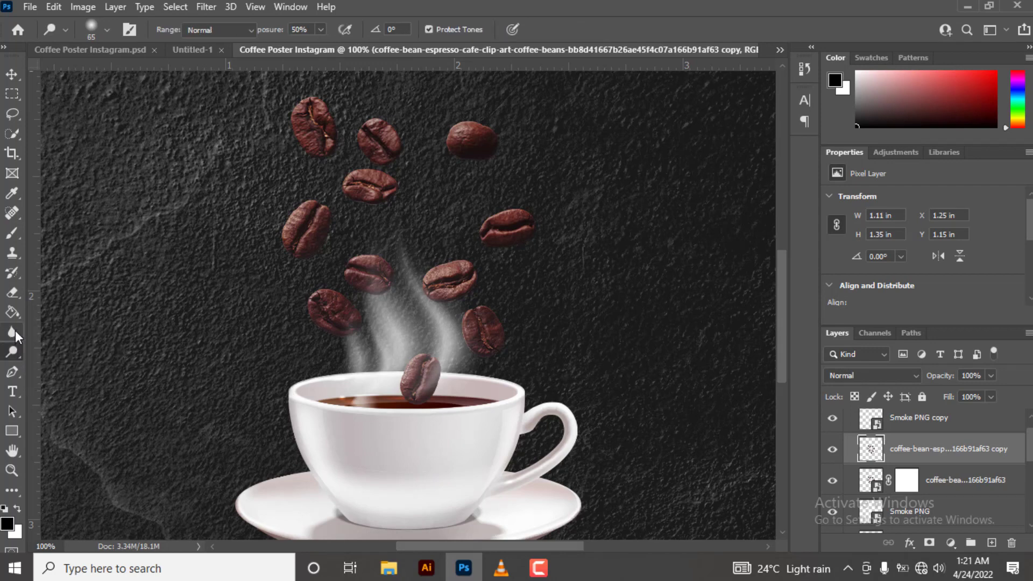
click(14, 353)
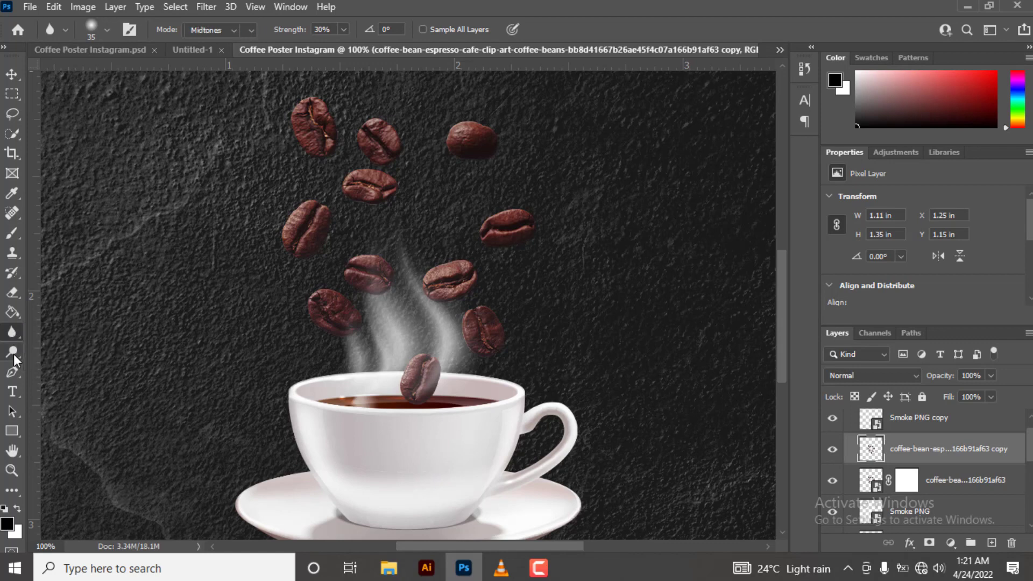
right_click(14, 354)
click(60, 351)
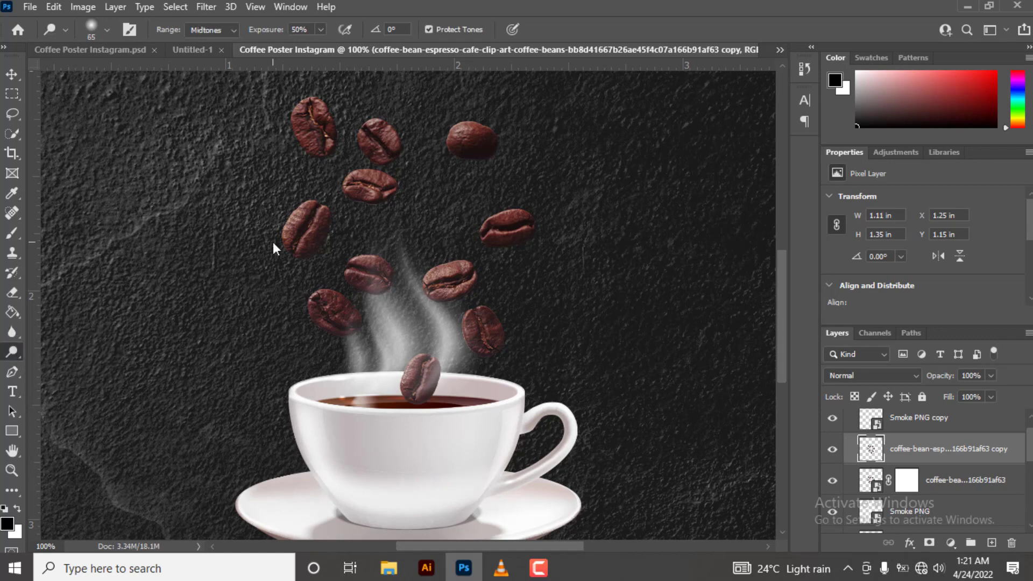
Dodge the highlights of every falling bean on the rasterized copy
mouse_move(333, 162)
mouse_down()
mouse_move(317, 134)
mouse_move(312, 141)
mouse_move(312, 119)
mouse_up()
mouse_move(316, 218)
mouse_down()
mouse_move(301, 243)
mouse_move(307, 219)
mouse_up()
mouse_move(321, 304)
mouse_down()
mouse_move(354, 325)
mouse_move(325, 303)
mouse_move(344, 322)
mouse_move(328, 306)
mouse_move(369, 285)
mouse_move(362, 267)
mouse_up()
mouse_move(386, 139)
mouse_down()
mouse_move(371, 126)
mouse_move(379, 155)
mouse_move(369, 138)
mouse_up()
mouse_move(450, 137)
mouse_down()
mouse_move(476, 135)
mouse_move(455, 139)
mouse_up()
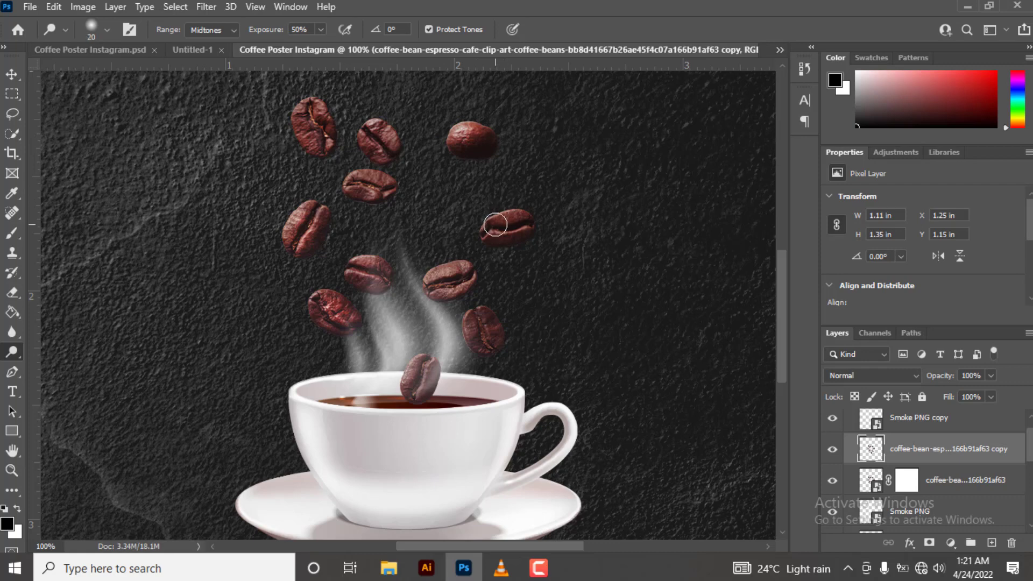
drag(495, 224, 518, 216)
drag(385, 181, 358, 192)
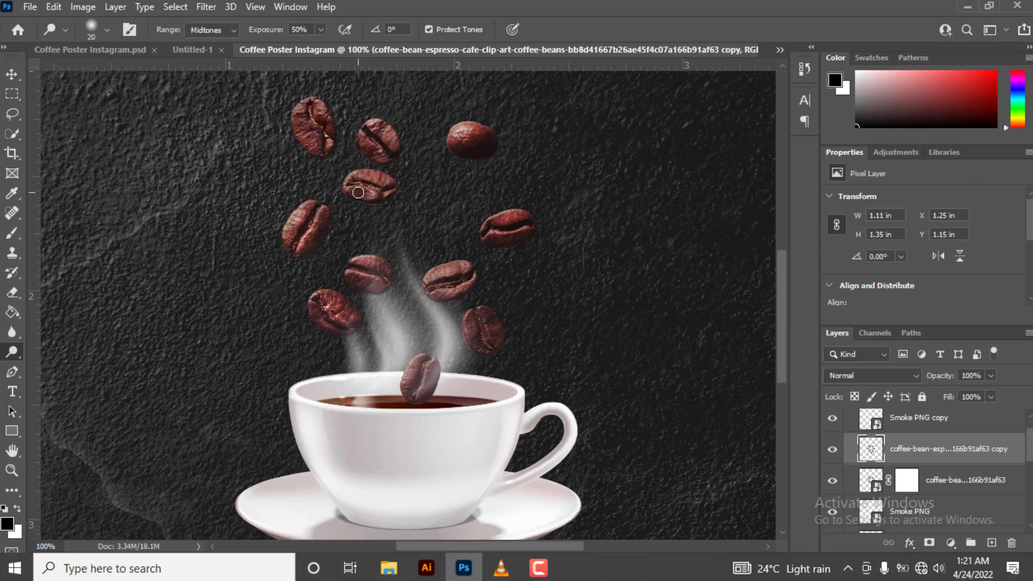
mouse_move(458, 276)
mouse_down()
mouse_move(437, 278)
mouse_move(468, 272)
mouse_move(437, 290)
mouse_up()
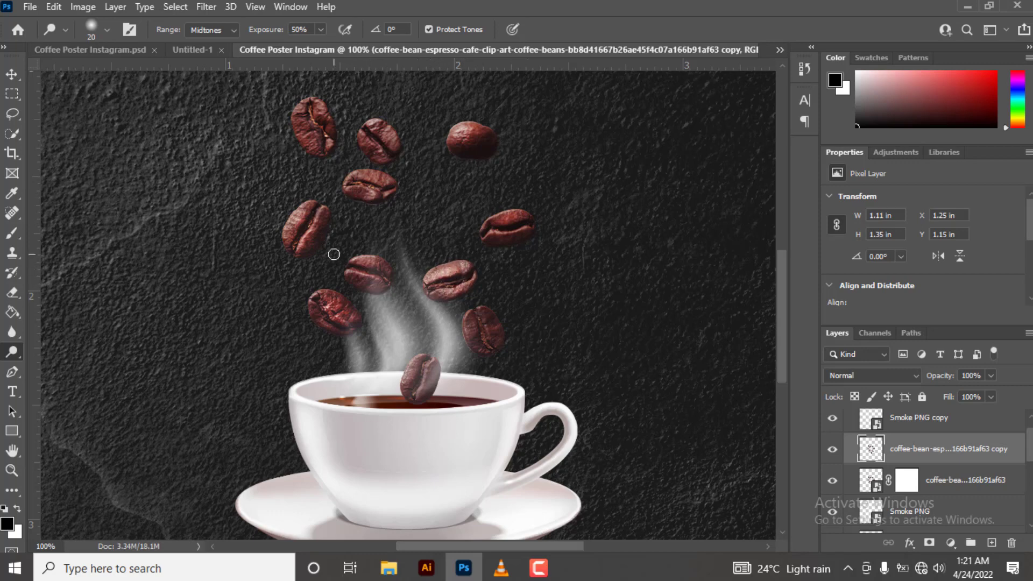
drag(334, 254, 377, 266)
drag(288, 242, 359, 235)
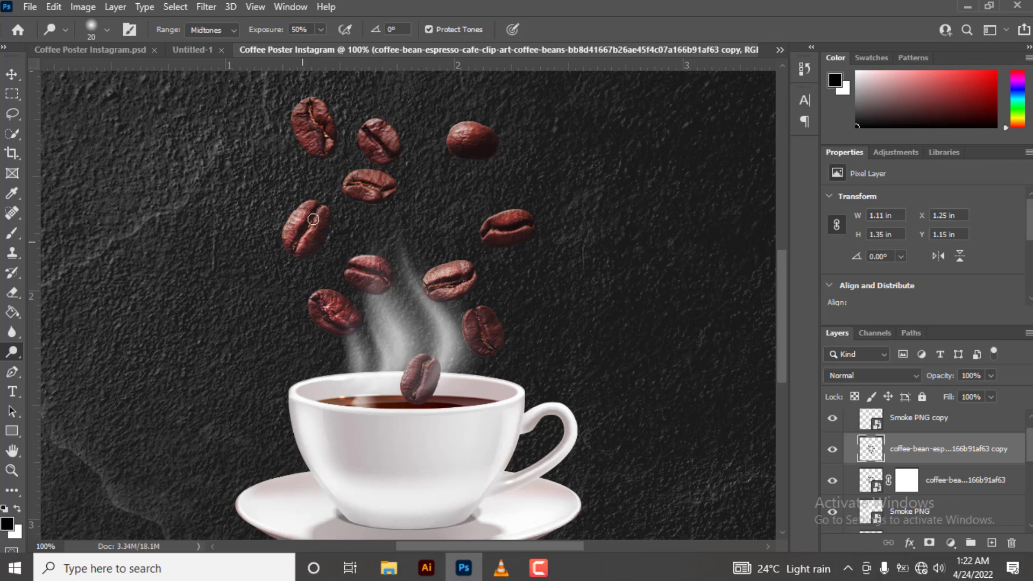
drag(372, 264, 370, 267)
scroll(783, 302, up, 2)
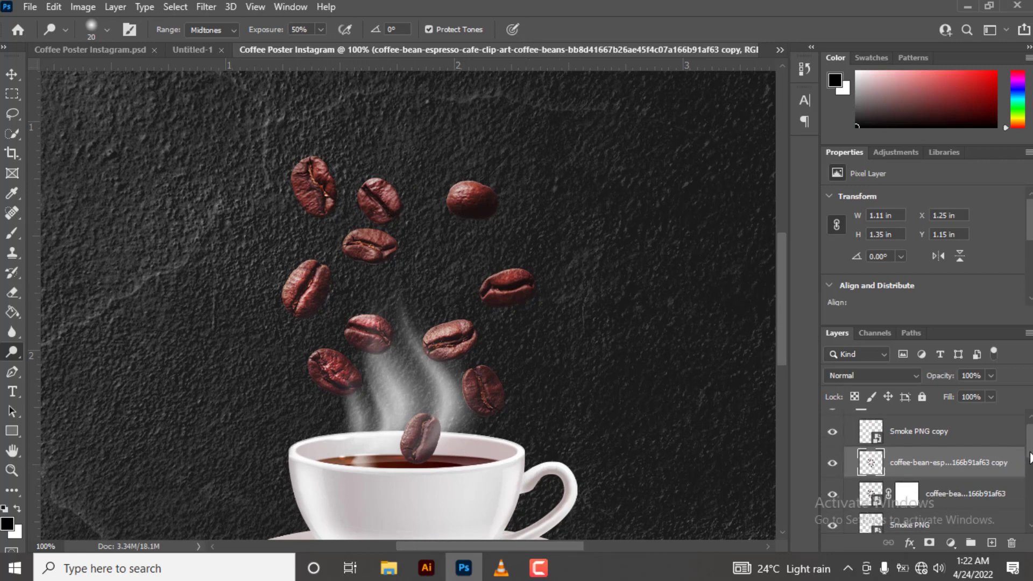
scroll(908, 464, down, 1)
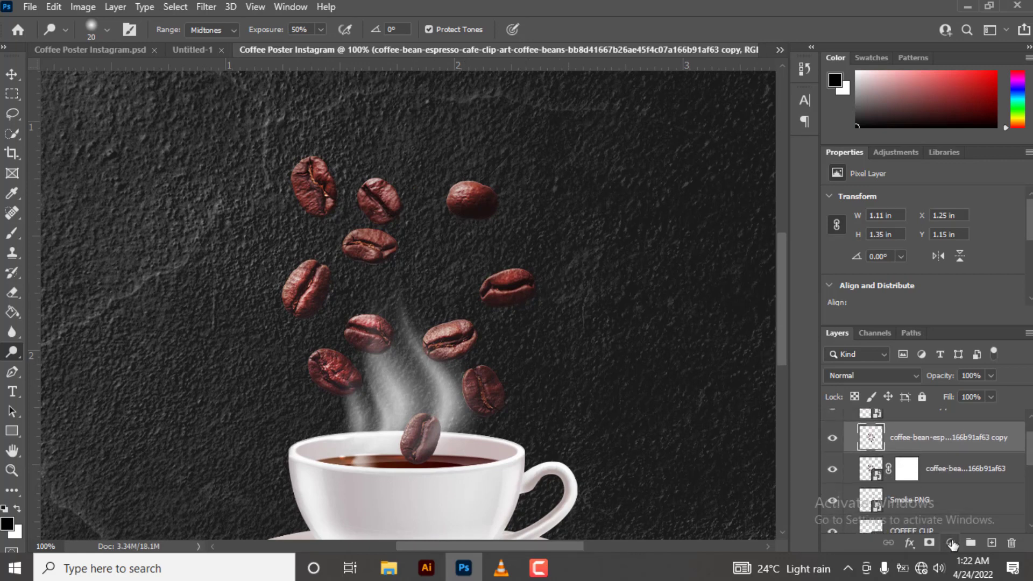
Add a white layer mask to the bean copy, ready the brush, and zoom out to the whole poster
click(929, 544)
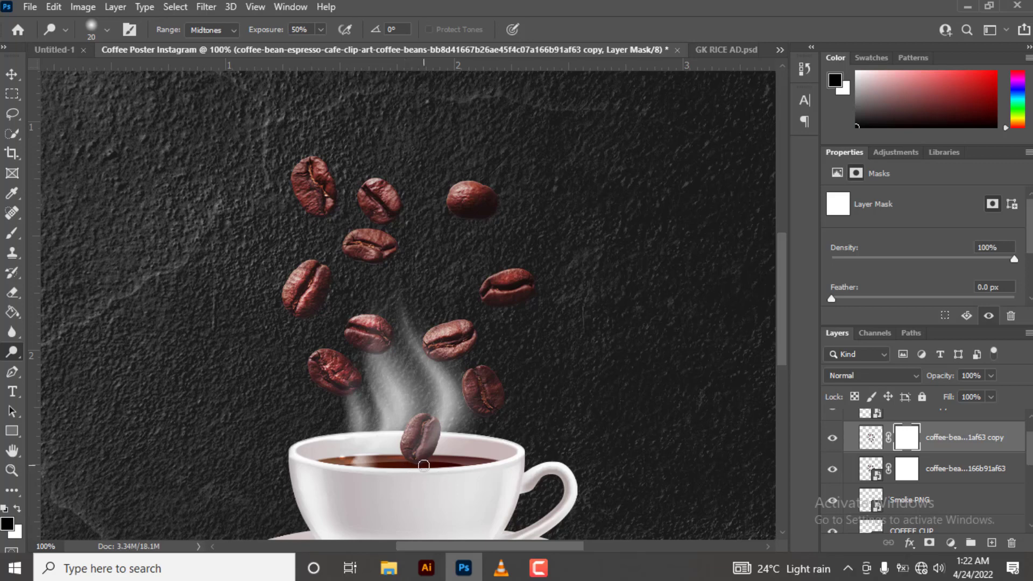
key(b)
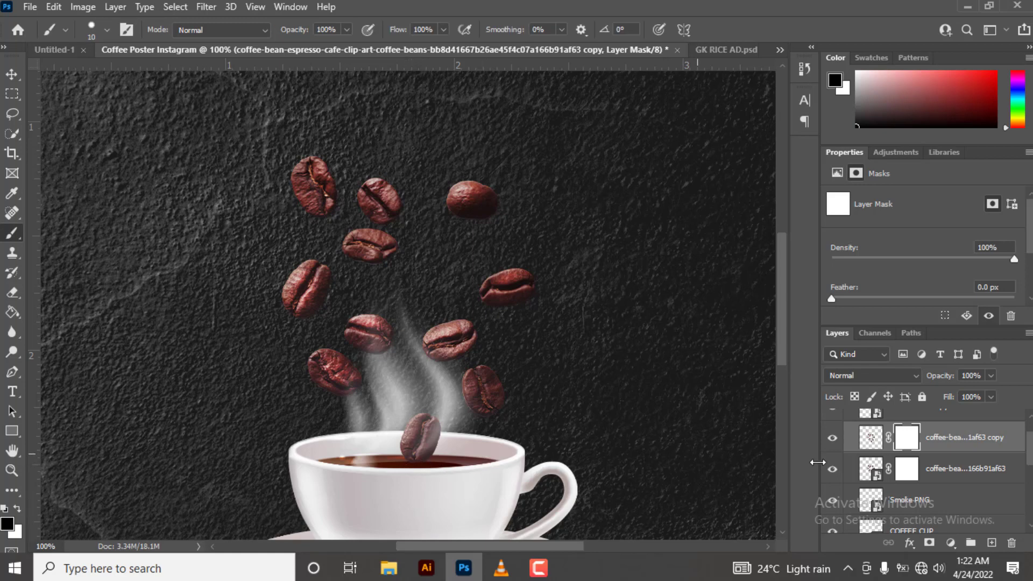
key(ctrl+minus)
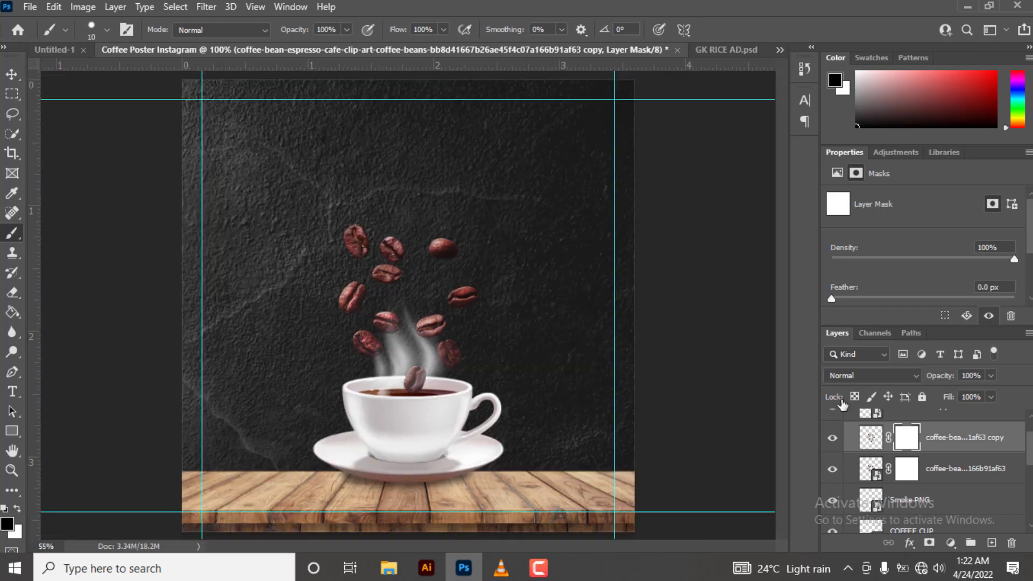
key(ctrl+minus)
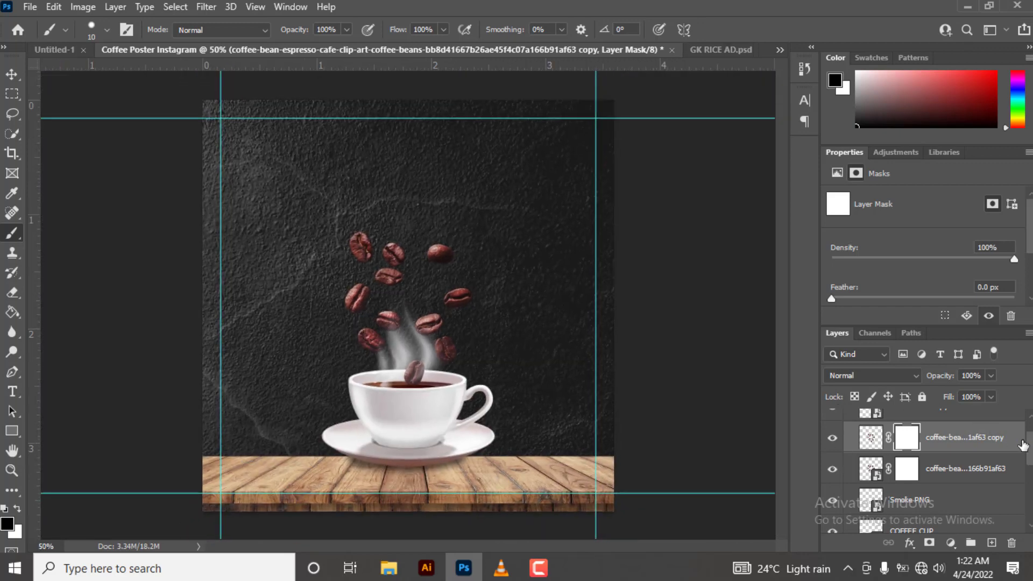
drag(1029, 446, 1030, 425)
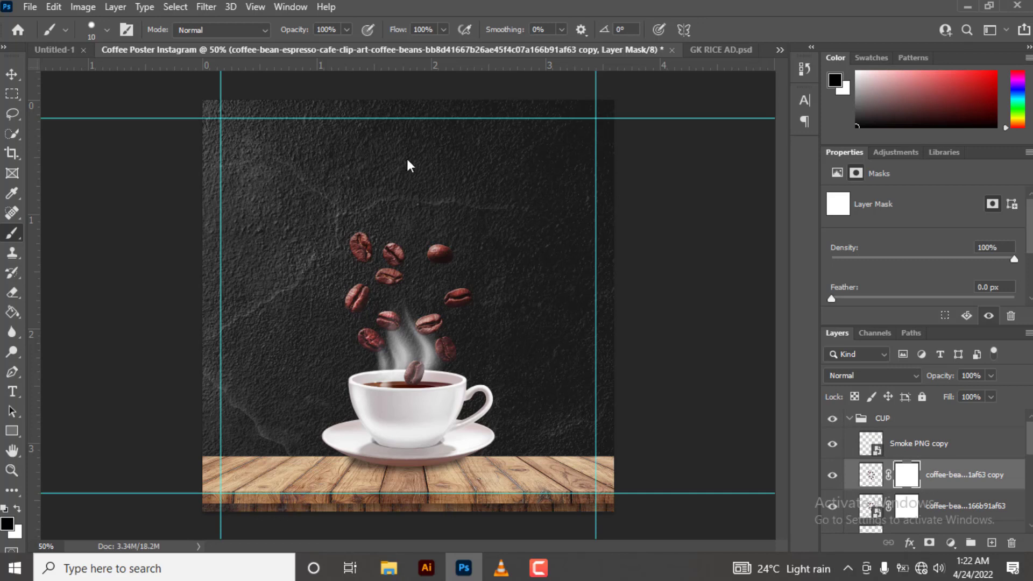
Collapse the CUP group and add a new empty layer above it
key(t)
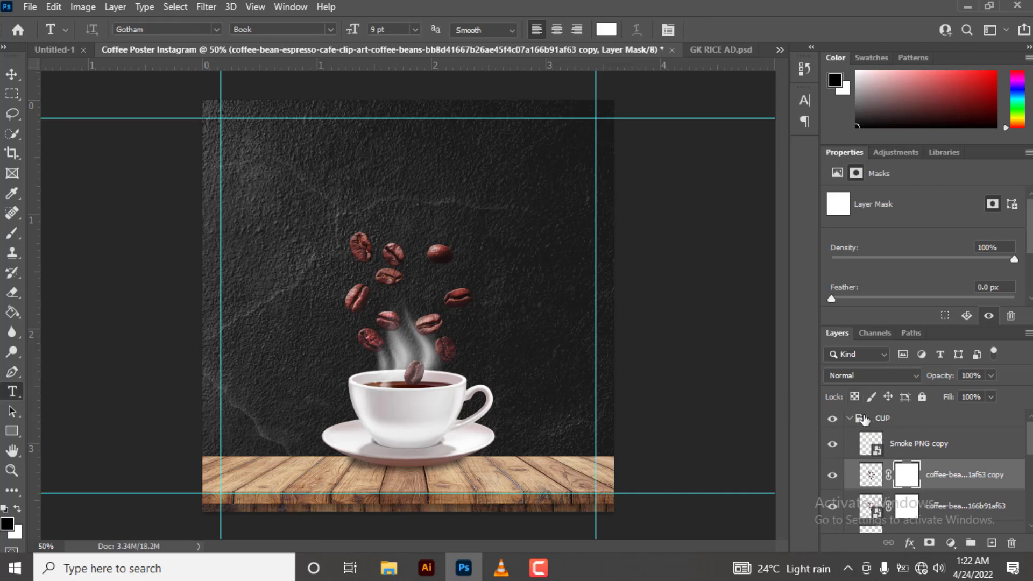
click(867, 420)
click(868, 420)
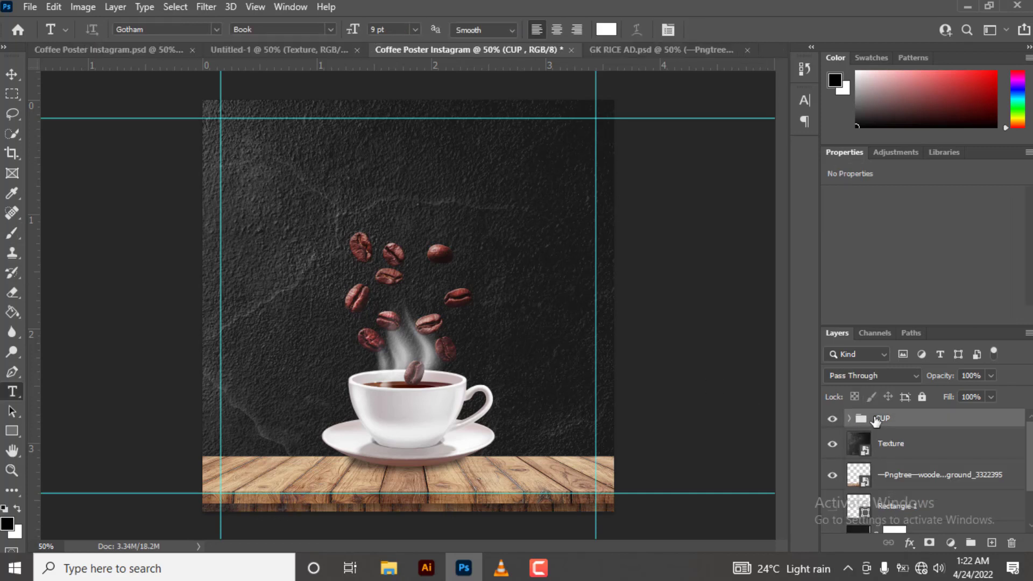
click(989, 542)
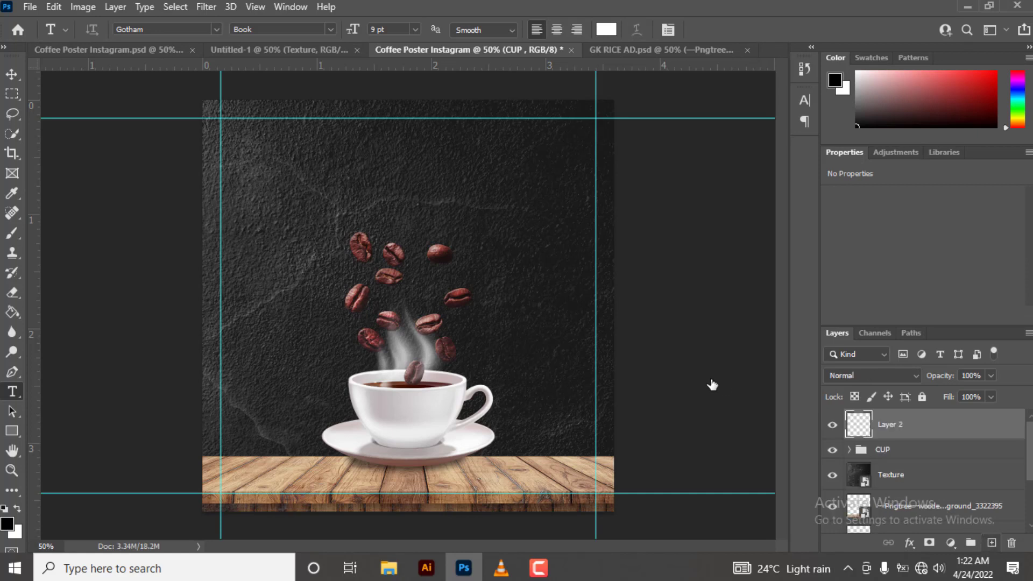
Set the type to Coffee with Sugar 14 pt and start a text line near the top
click(174, 30)
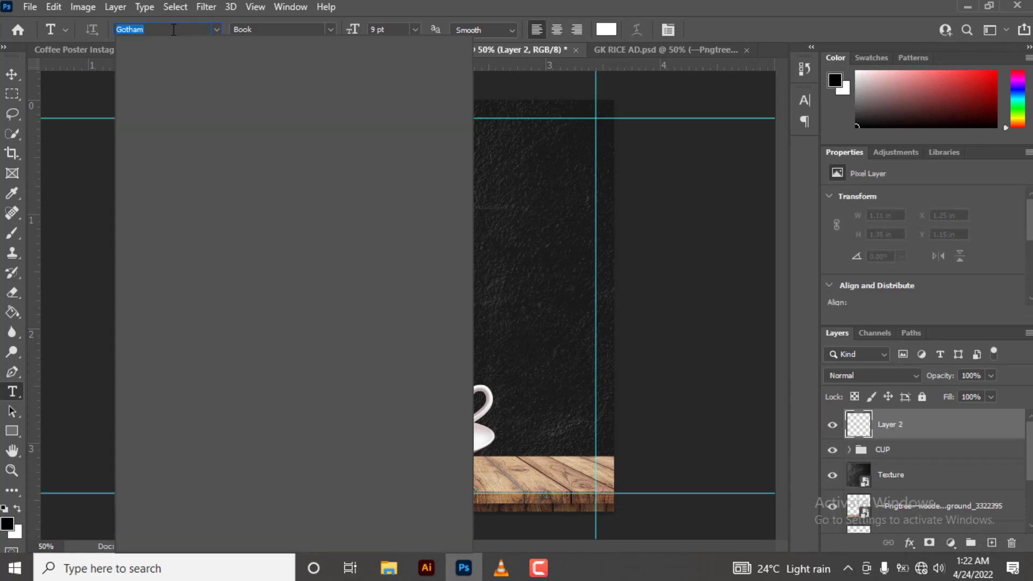
text(c)
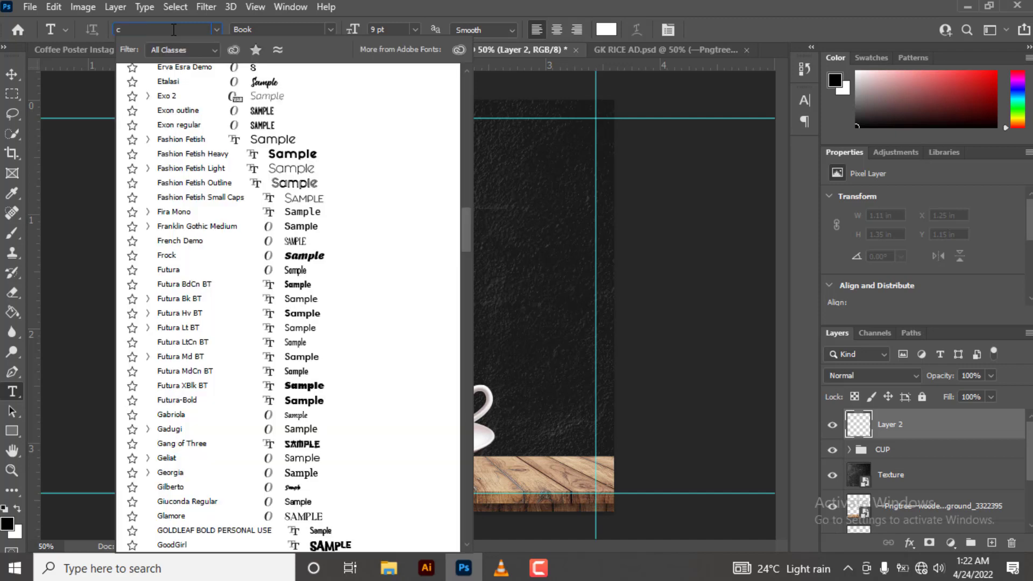
text(o)
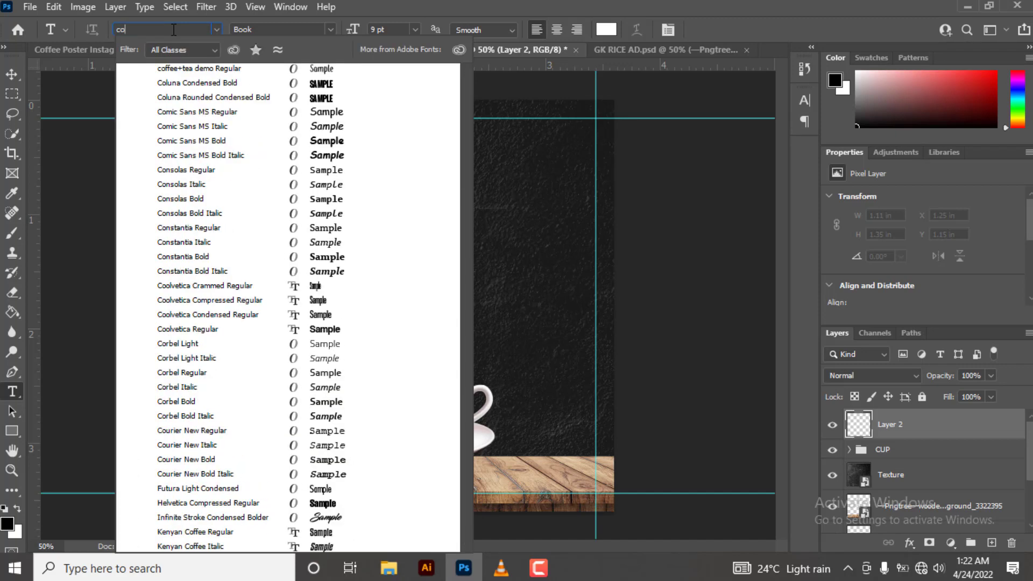
text(ffee with Sugar)
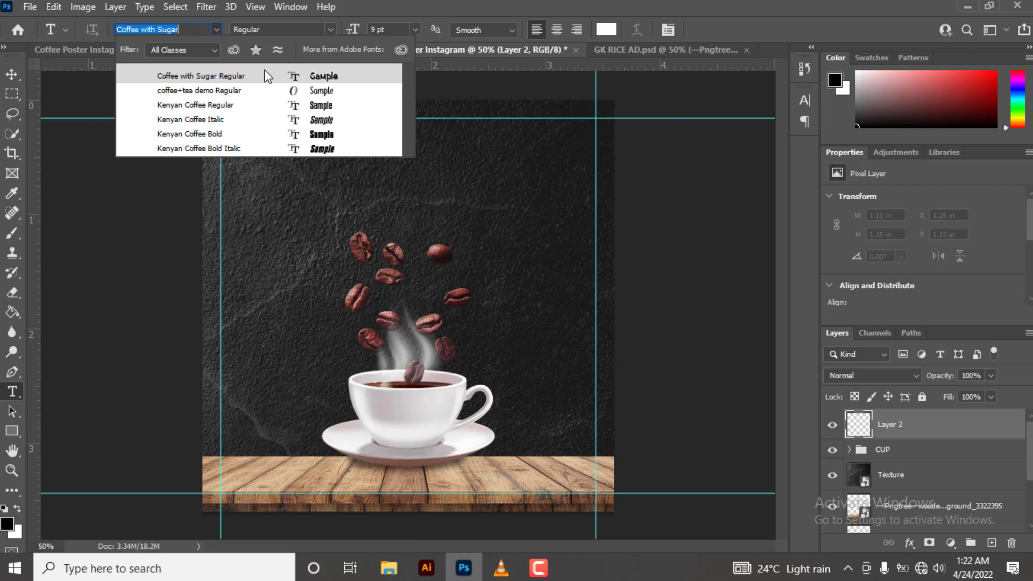
click(264, 73)
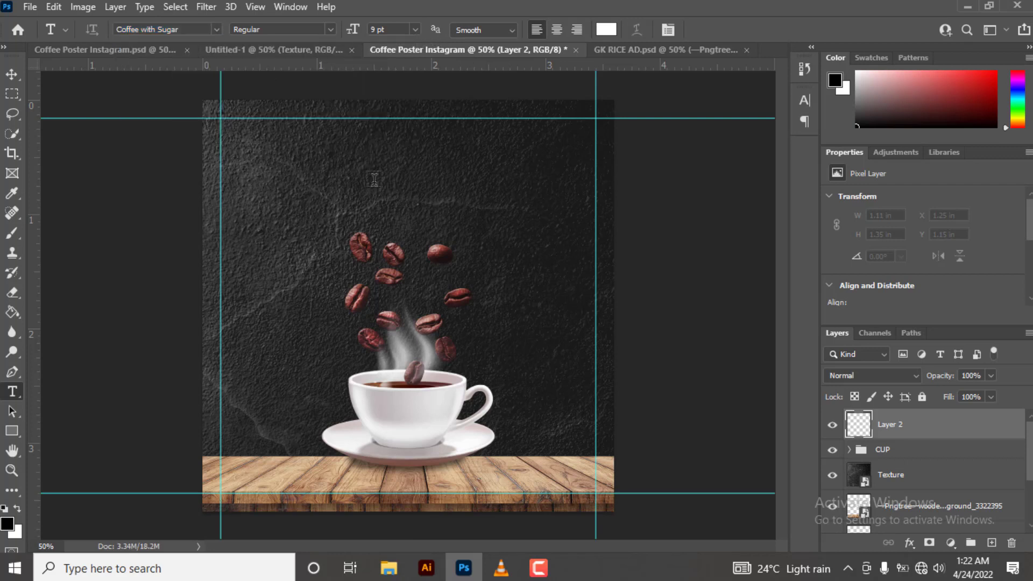
click(415, 27)
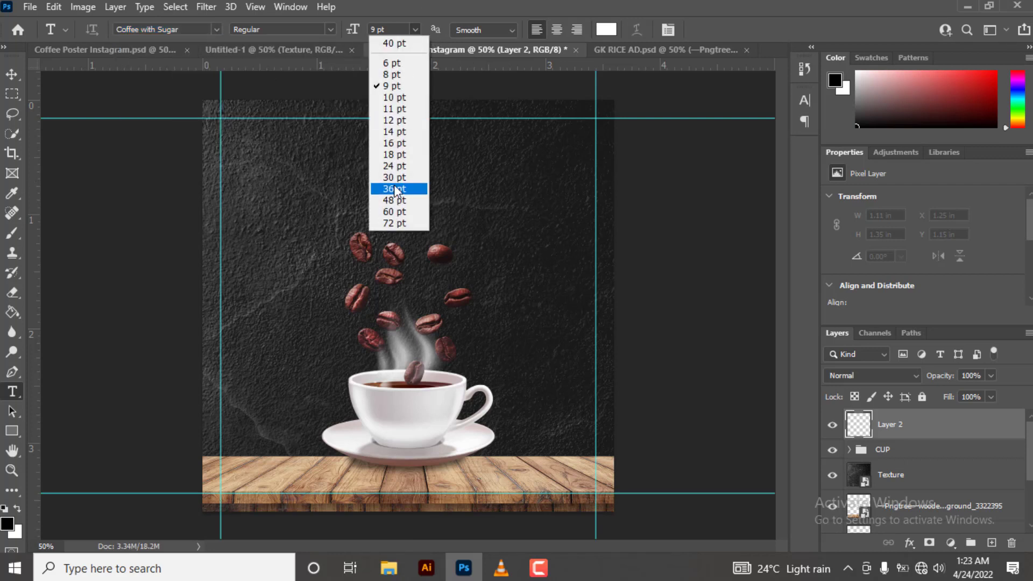
click(396, 131)
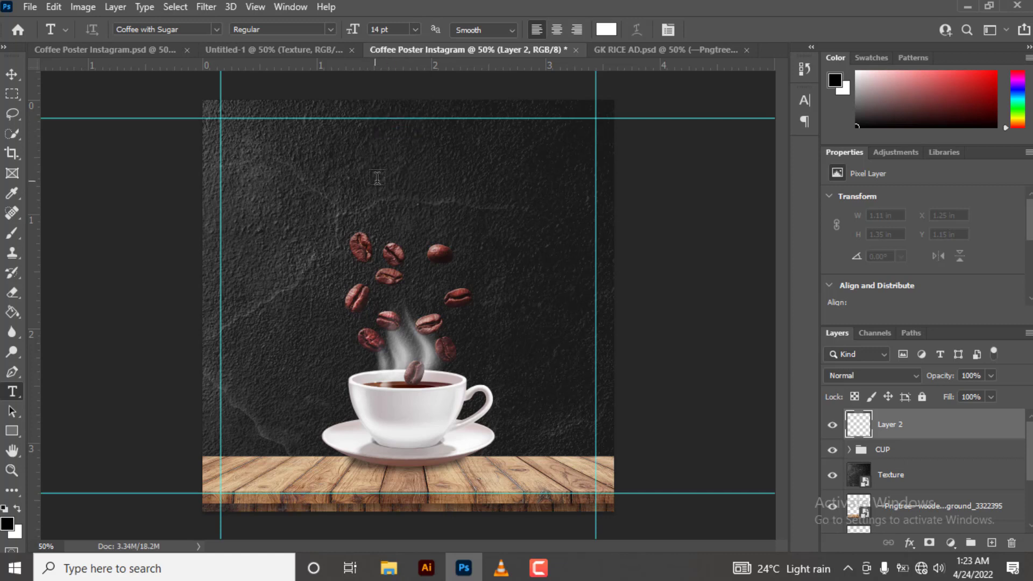
click(377, 177)
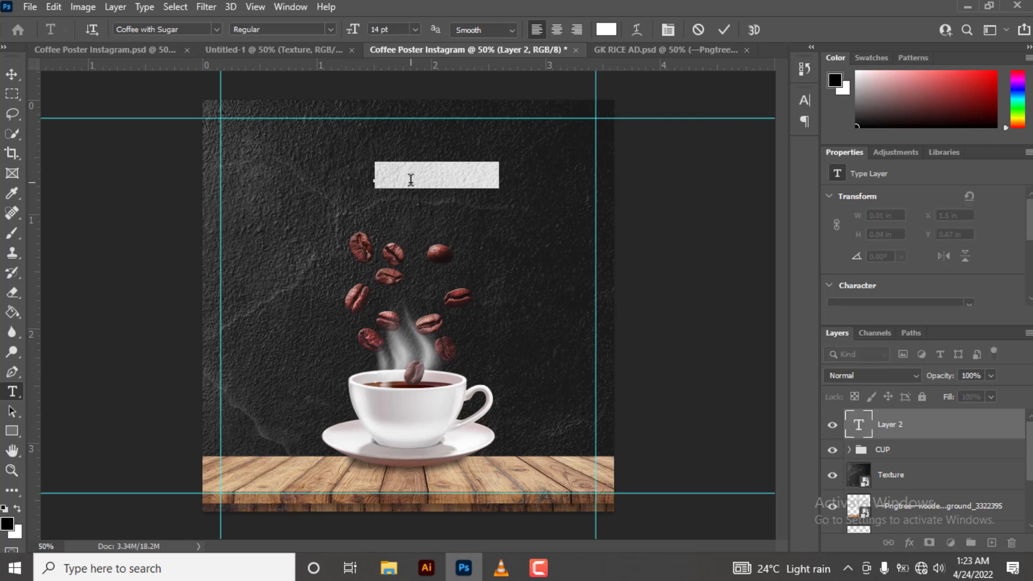
Type the title 'Coffee', fixing a typo, and select the text
key(BackSpace)
text(co)
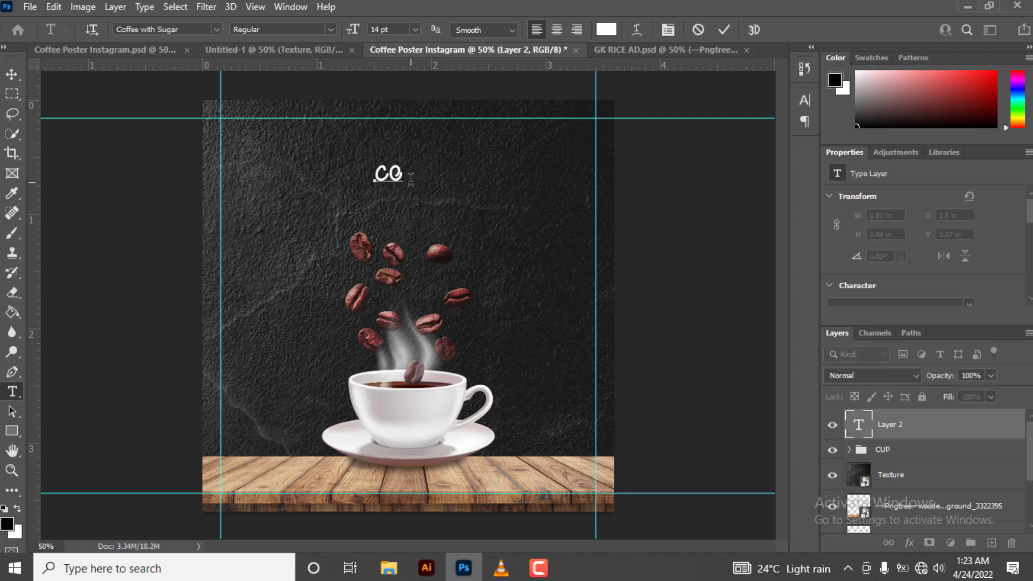
key(Left)
key(Left)
key(Delete)
key(Delete)
text(c)
text(o)
text(ff)
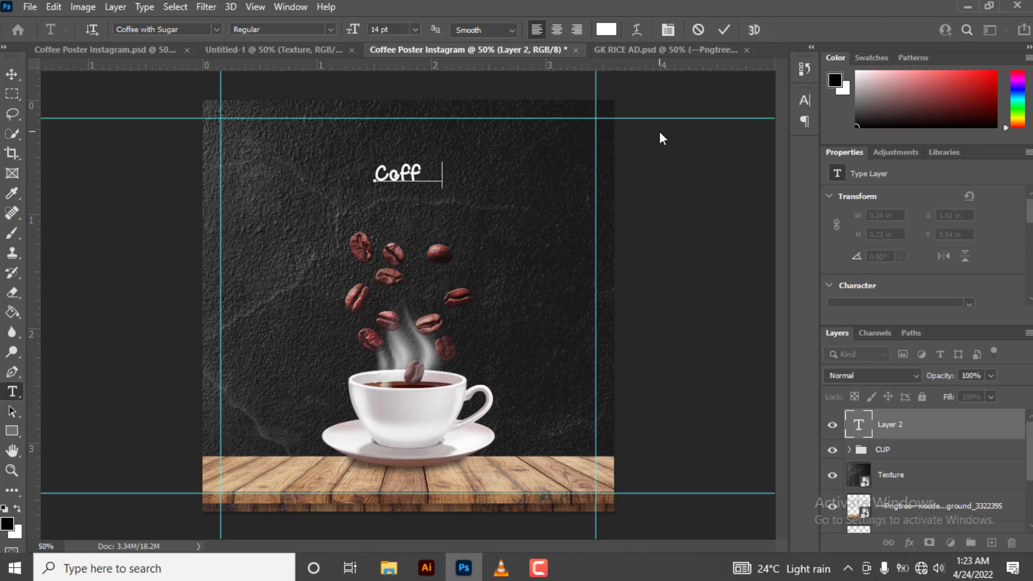
text(ee)
key(ctrl+Return)
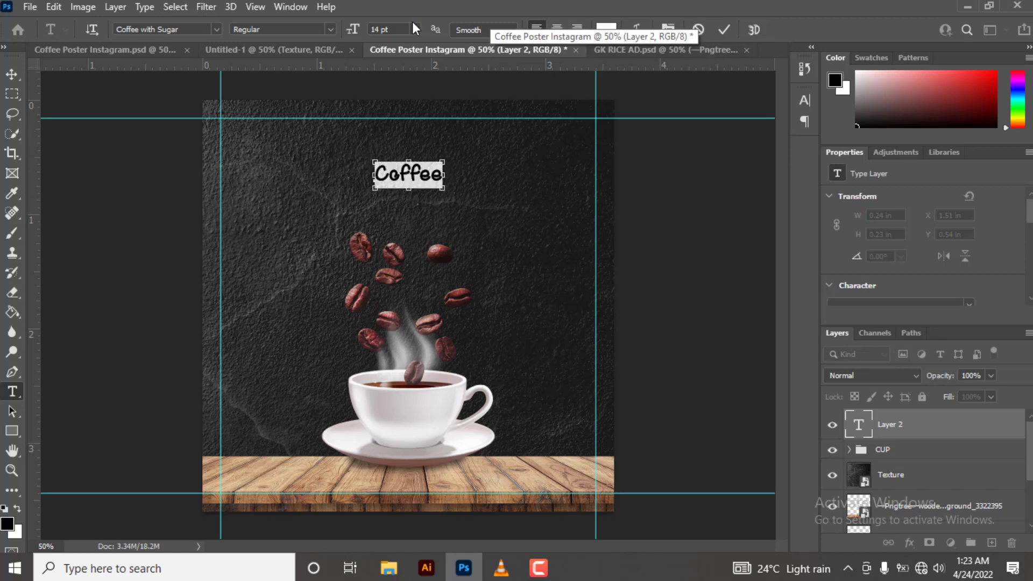
Enlarge the Coffee title to 24 pt and commit it
click(414, 29)
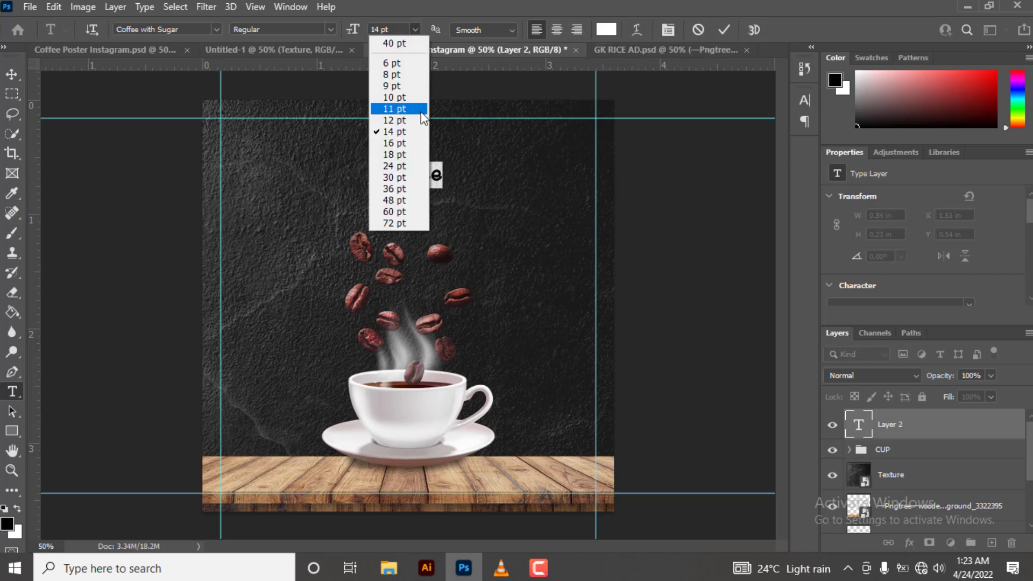
click(412, 165)
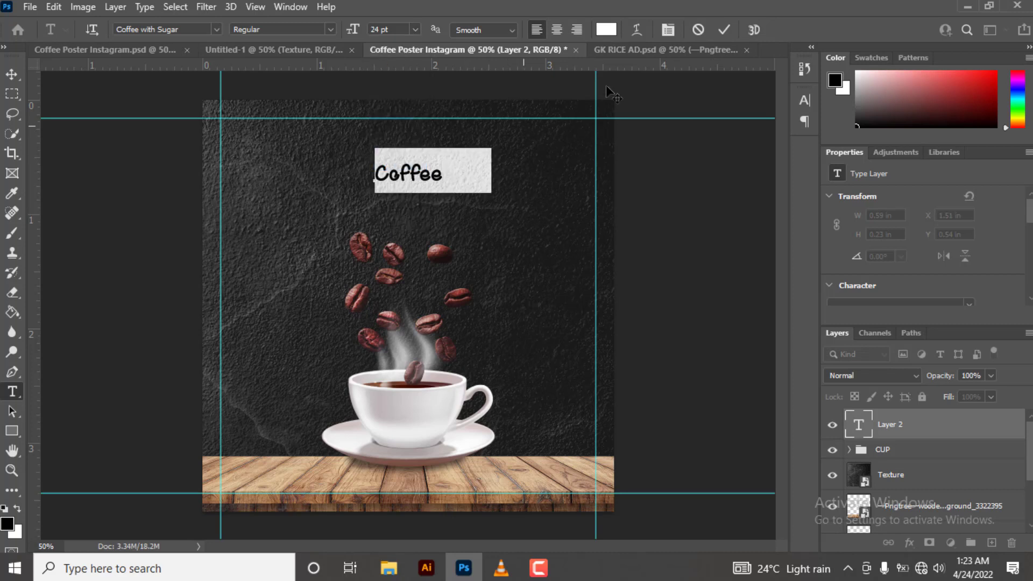
click(723, 31)
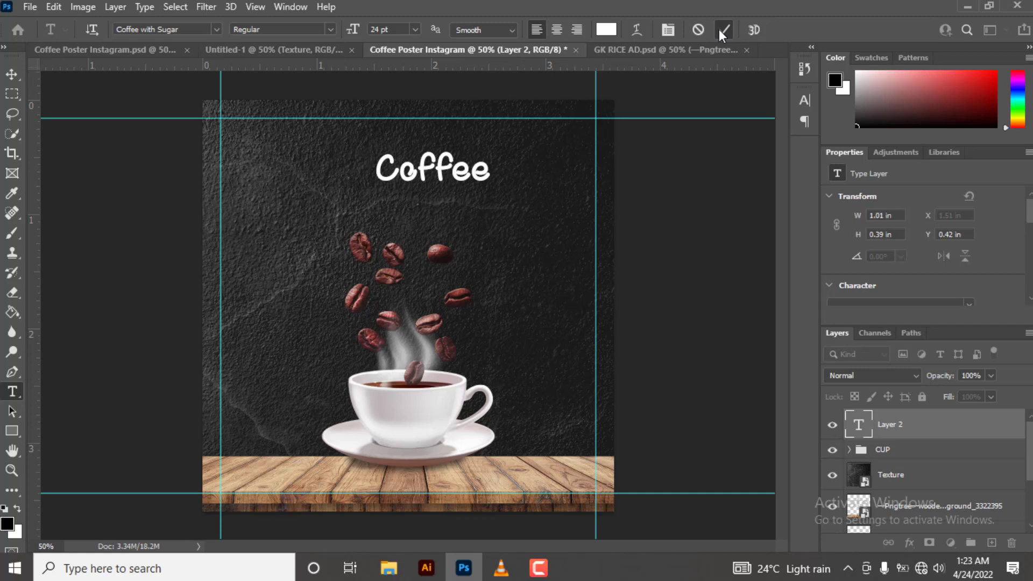
key(v)
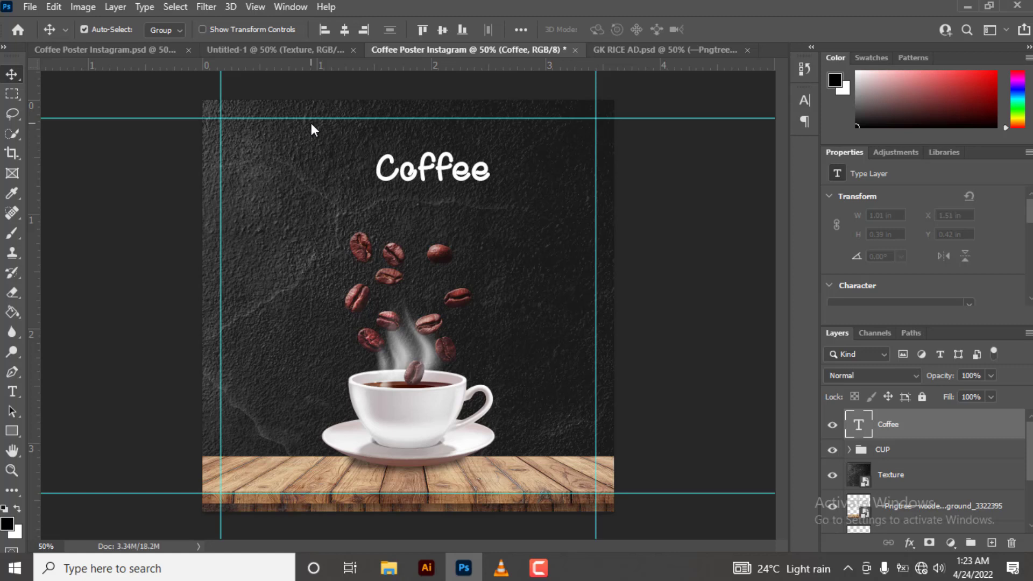
Align the Coffee title to the horizontal centre of the full canvas, then deselect
key(ctrl+a)
click(346, 31)
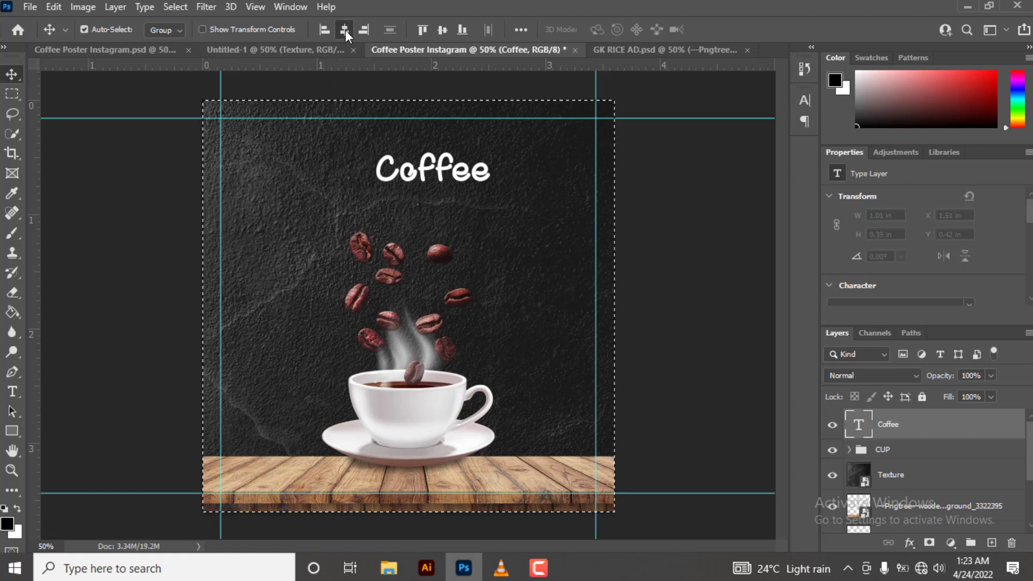
click(346, 30)
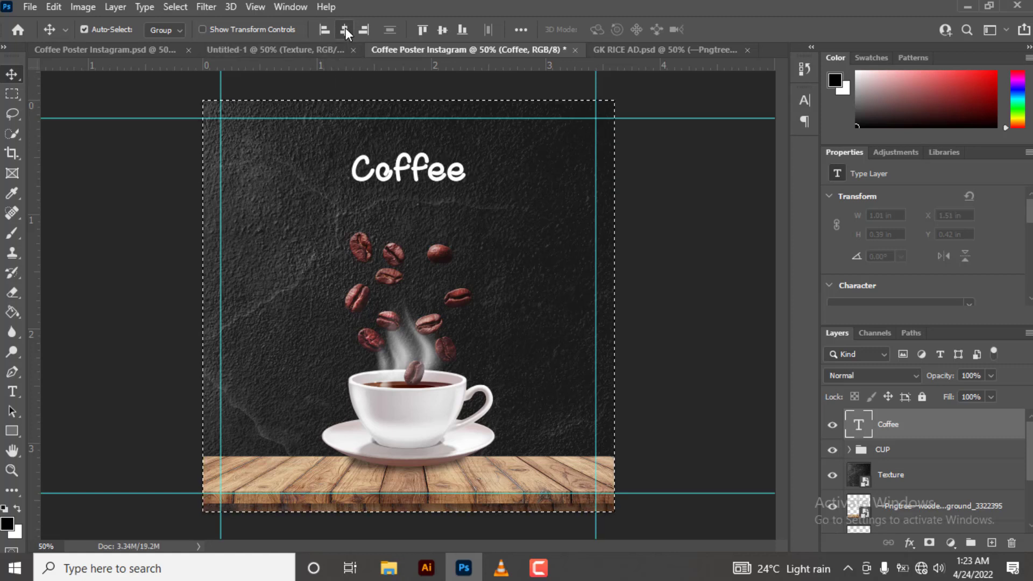
key(ctrl+d)
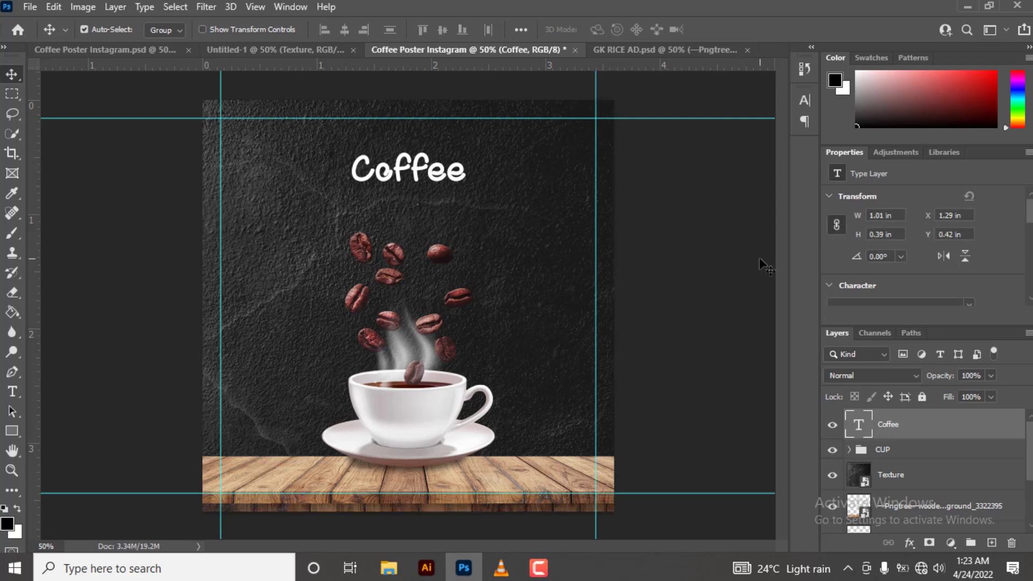
Hide the guides and zoom out and in to preview the poster
key(ctrl+minus)
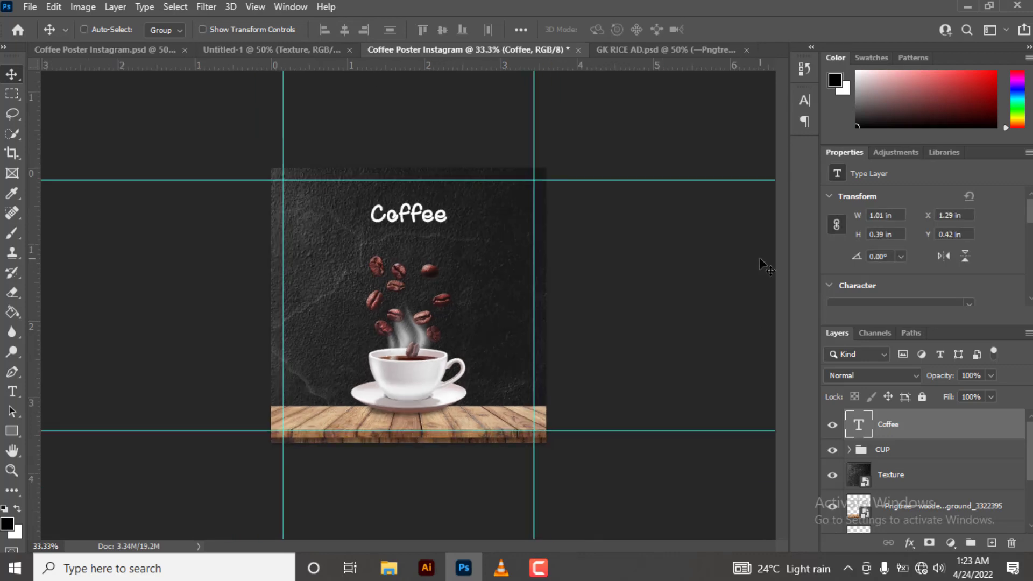
key(ctrl+plus)
key(ctrl+minus)
key(ctrl+plus)
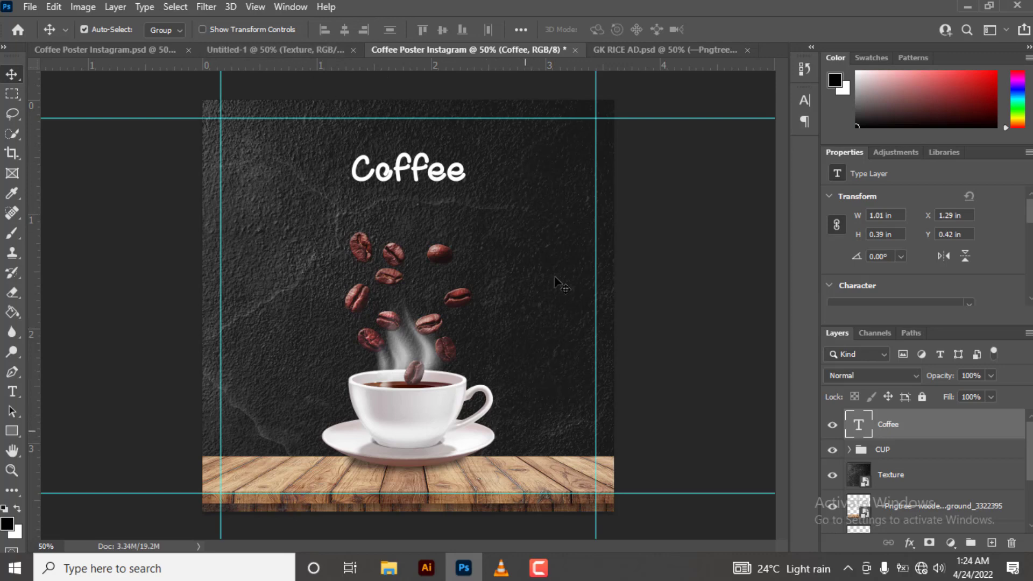
key(ctrl+minus)
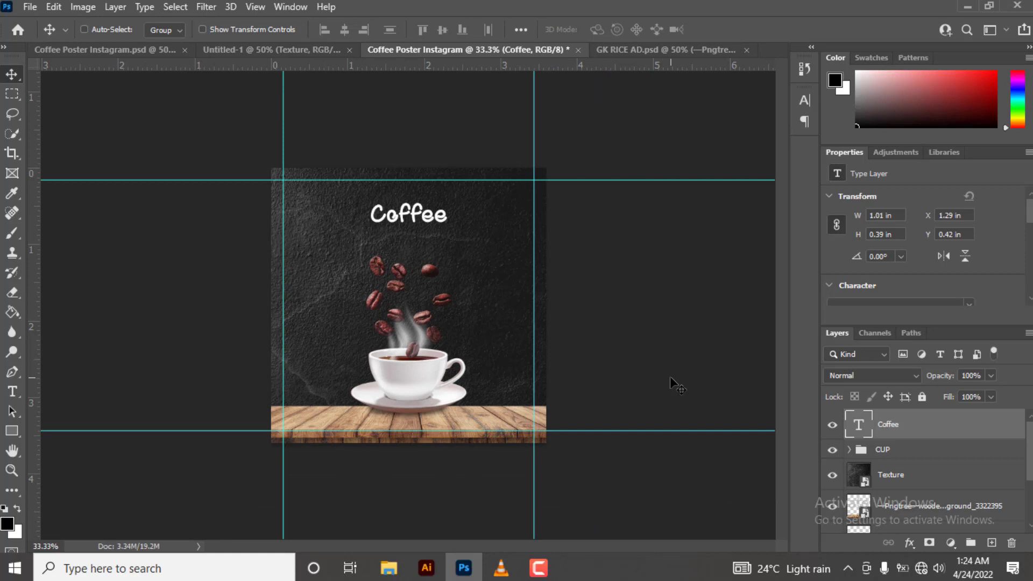
key(ctrl+semicolon)
key(ctrl+minus)
key(ctrl+plus)
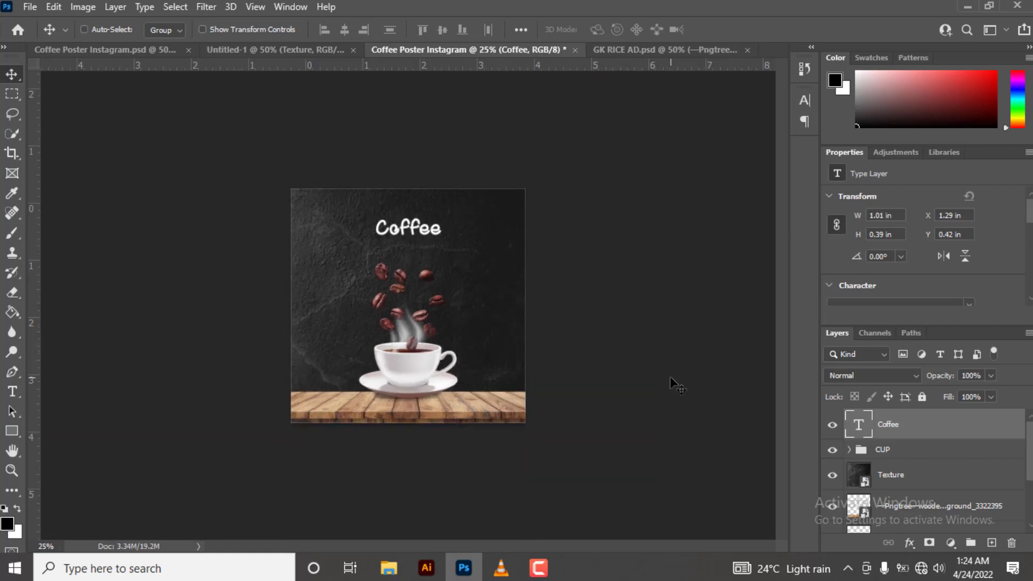
key(ctrl+plus)
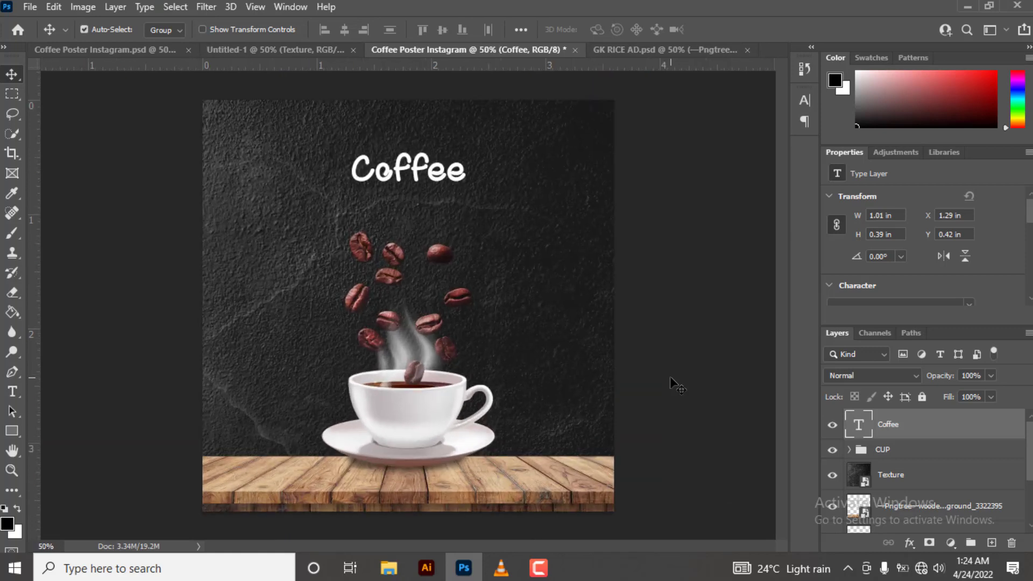